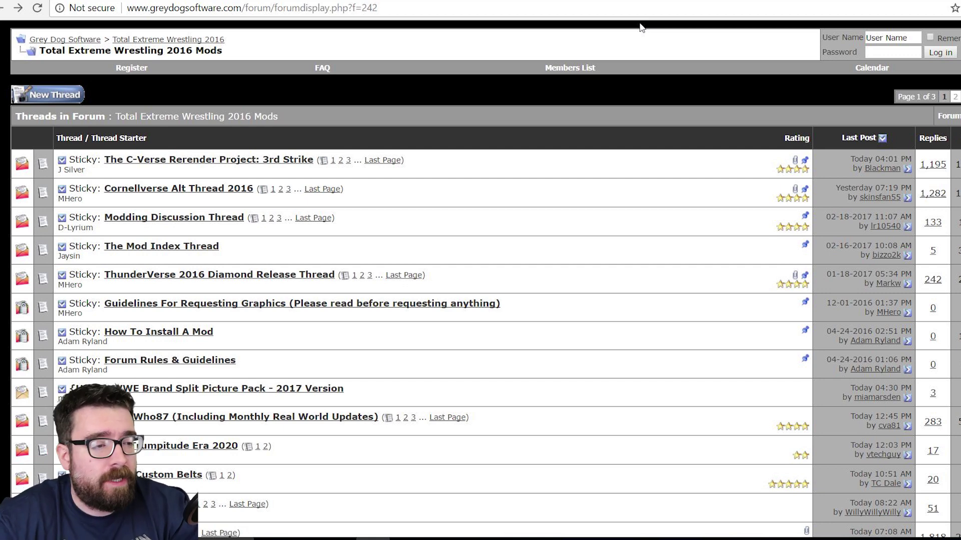
Open The Mod Index Thread from the Total Extreme Wrestling 2016 Mods forum.
scroll(509, 308, up, 1)
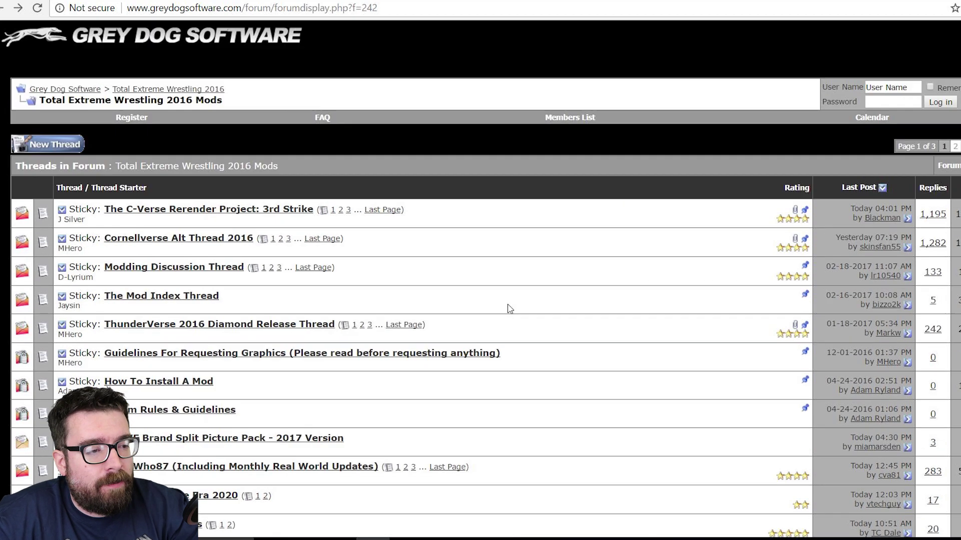
scroll(510, 308, up, 1)
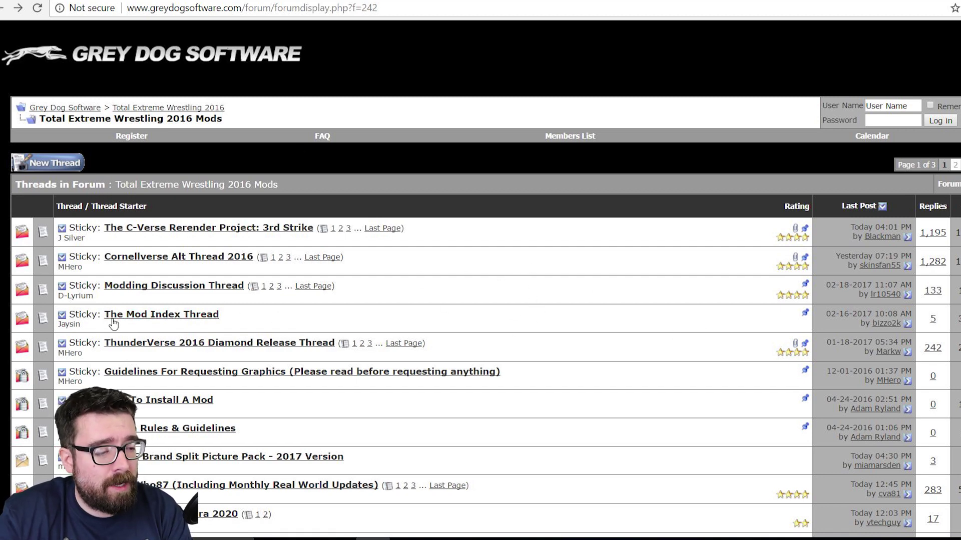
click(159, 320)
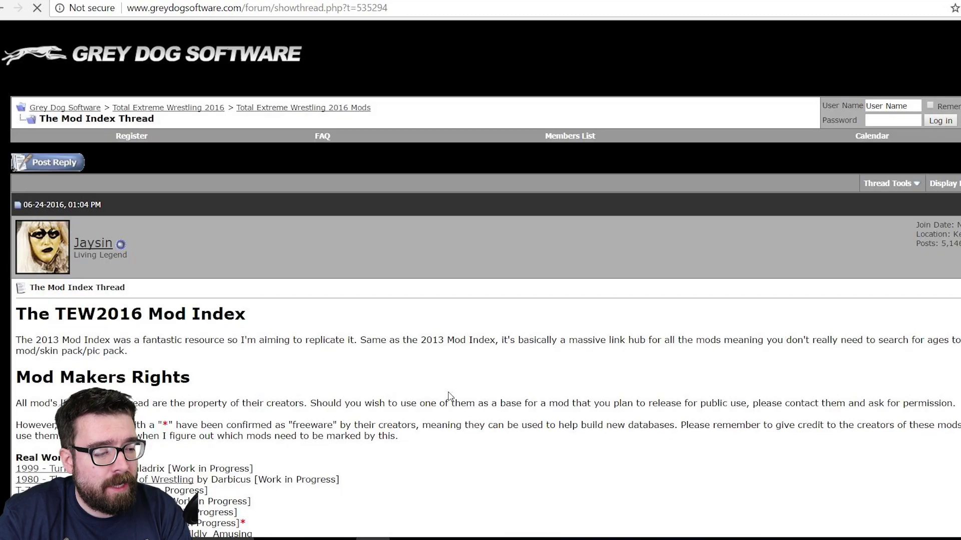
Look through the mod index's categories, from Real World Mods and CornellVerse Mods to Graphical Mods, Worker Pic Mods and Skins & Loading Screens.
scroll(498, 380, down, 5)
scroll(484, 270, down, 1)
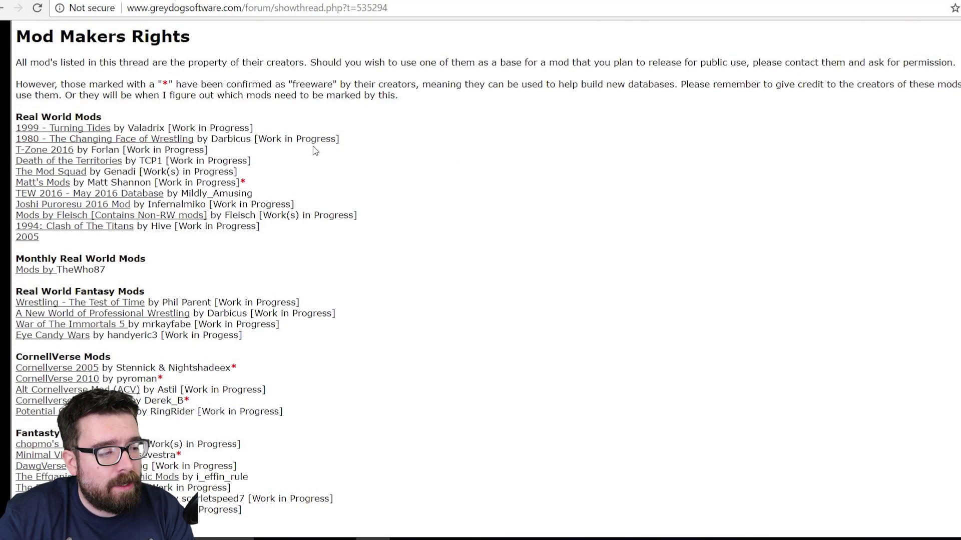
scroll(481, 230, down, 4)
scroll(506, 239, down, 2)
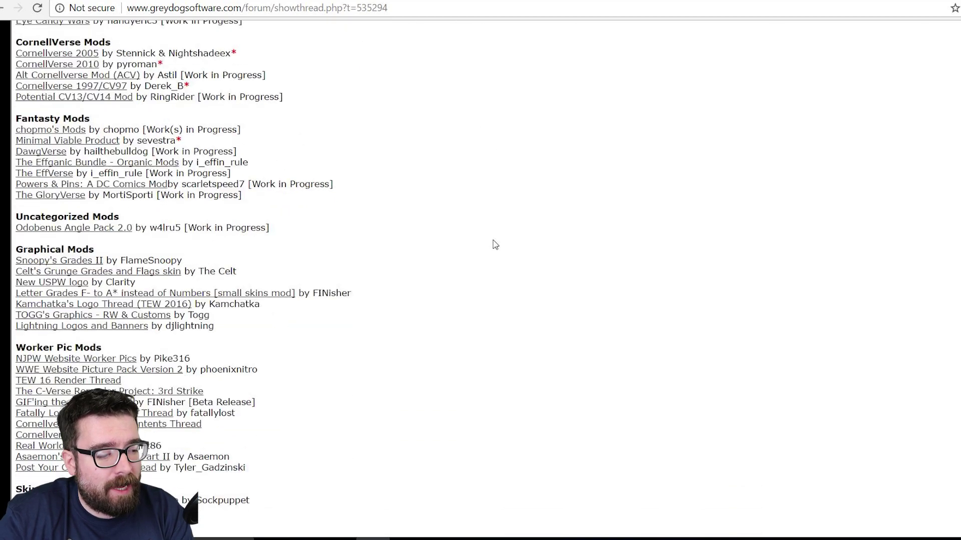
scroll(493, 242, up, 7)
scroll(456, 245, down, 1)
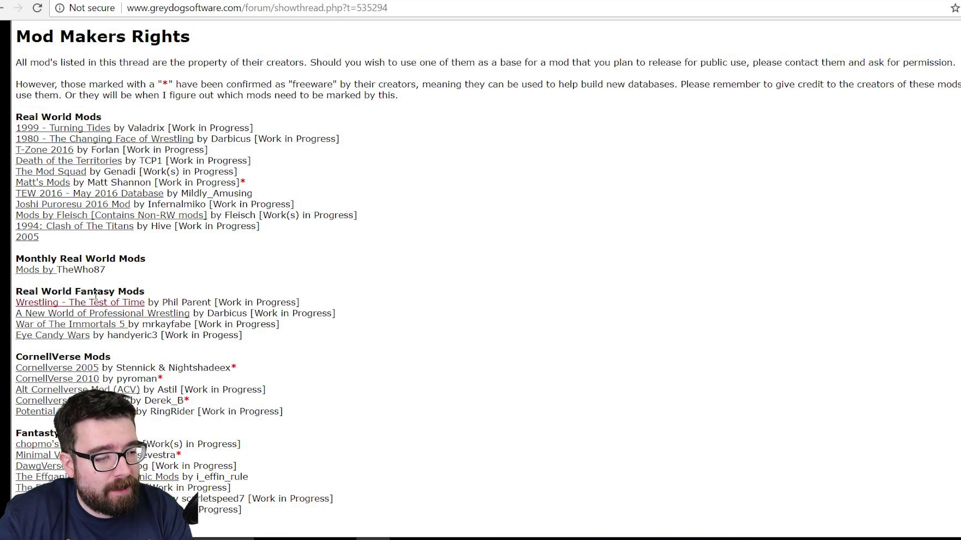
scroll(404, 368, down, 2)
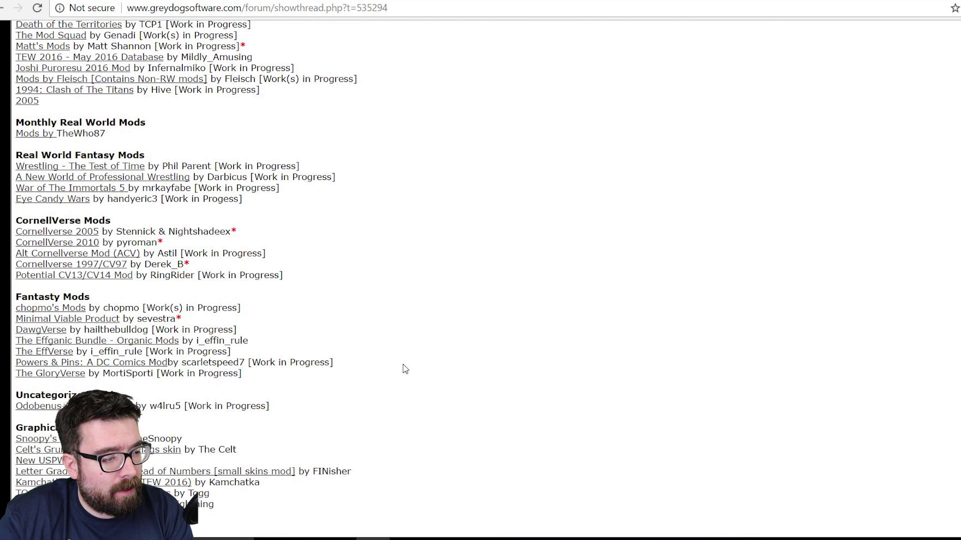
scroll(390, 355, down, 1)
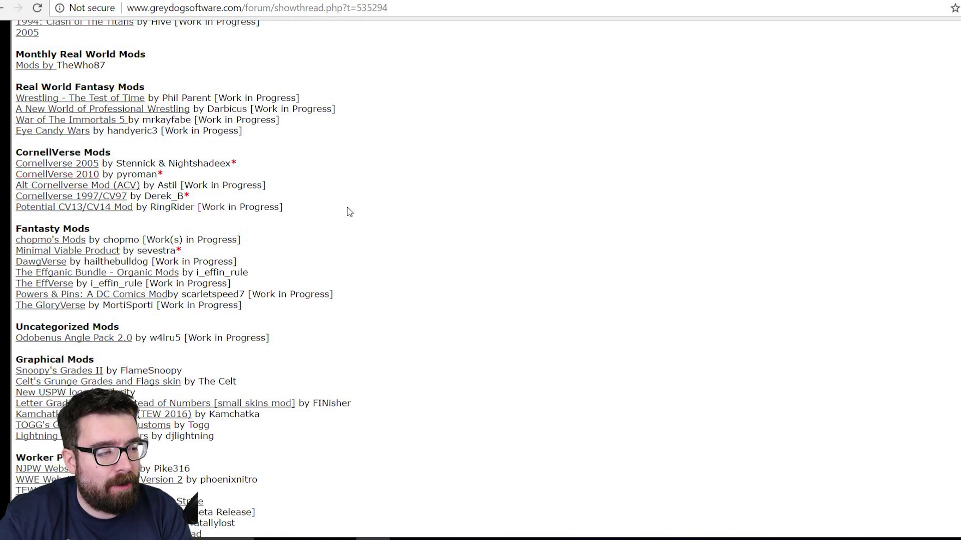
scroll(358, 294, down, 2)
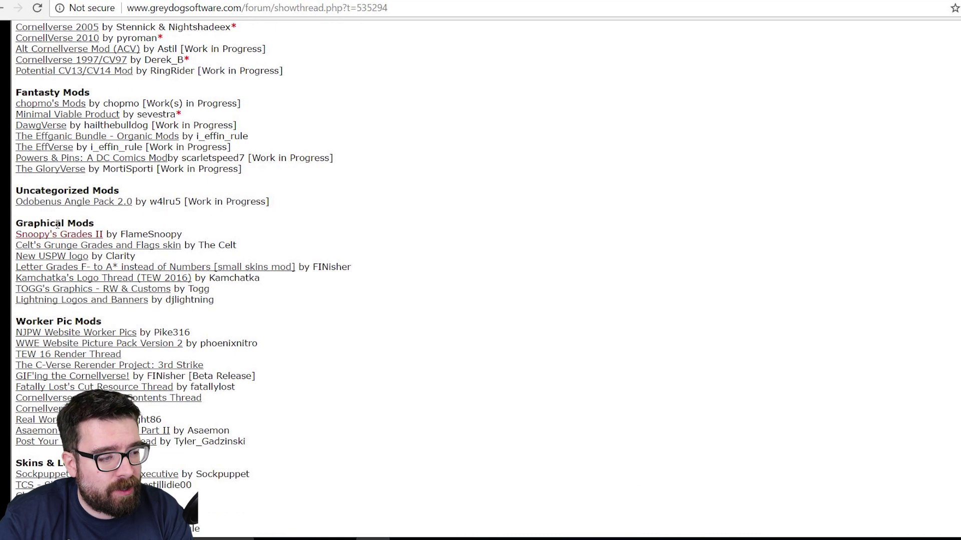
scroll(541, 296, down, 2)
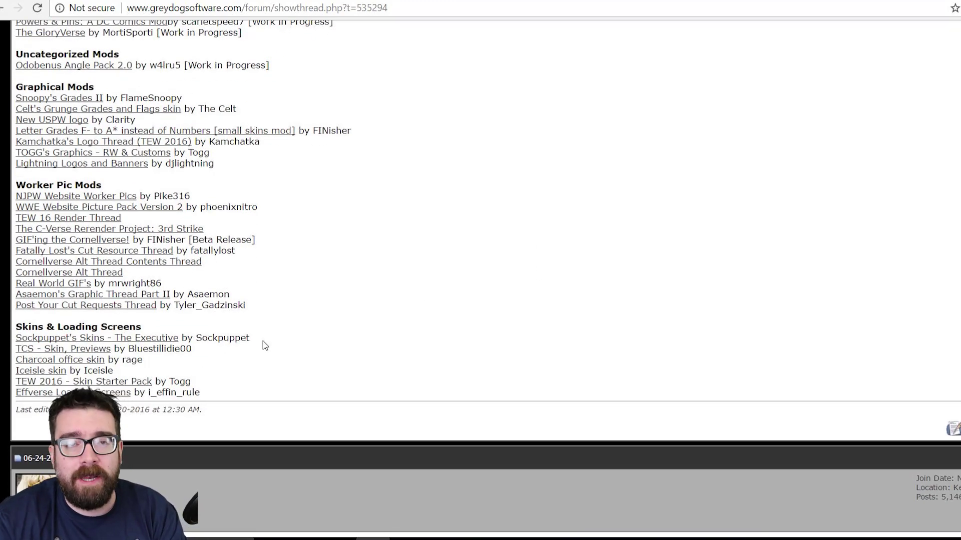
scroll(272, 328, up, 12)
scroll(386, 328, down, 1)
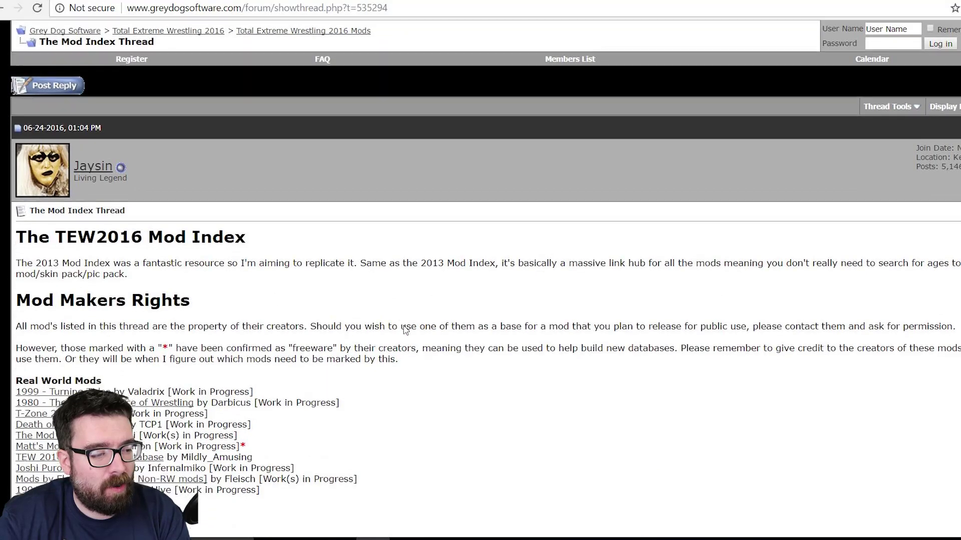
Open the mod thread linked under Monthly Real World Mods and find its current database, graphics and workers download links.
scroll(406, 326, down, 4)
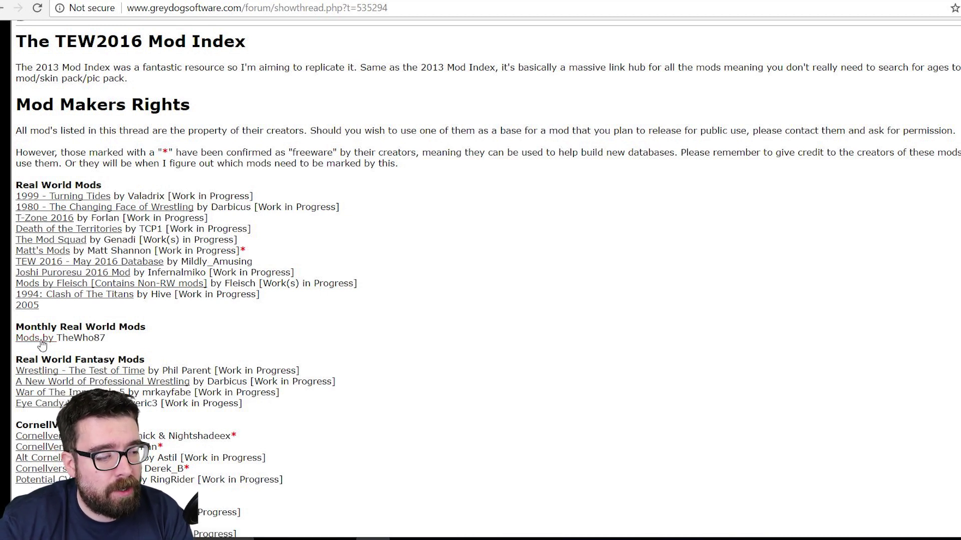
click(40, 342)
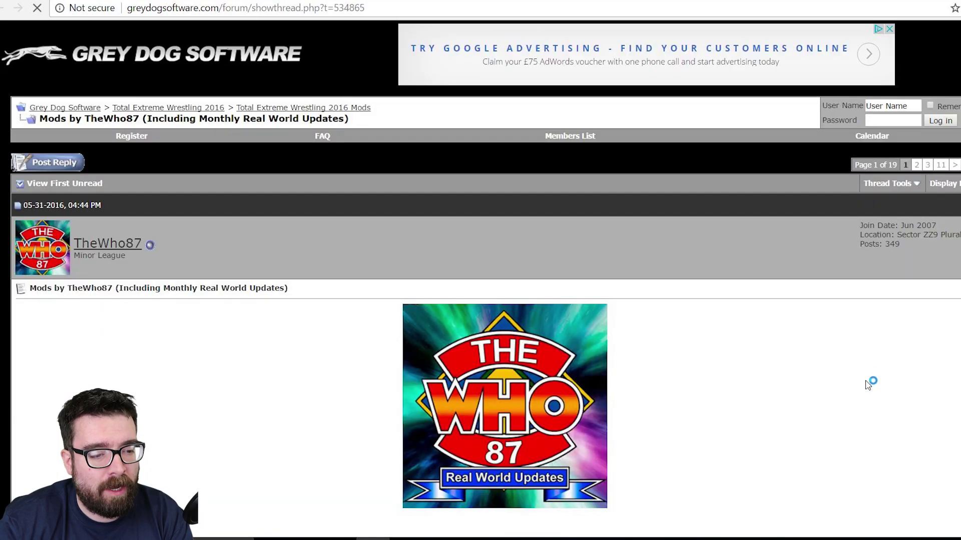
scroll(716, 344, down, 5)
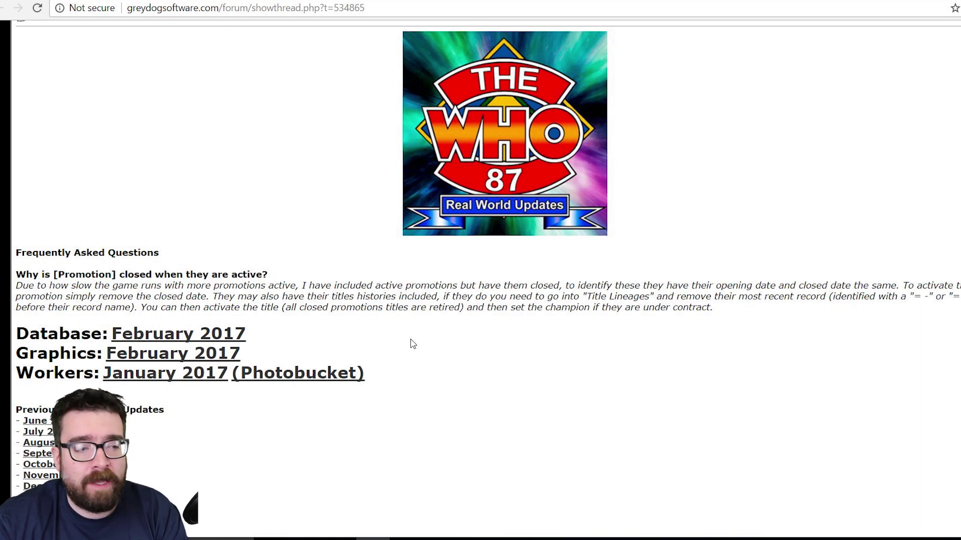
scroll(401, 341, down, 1)
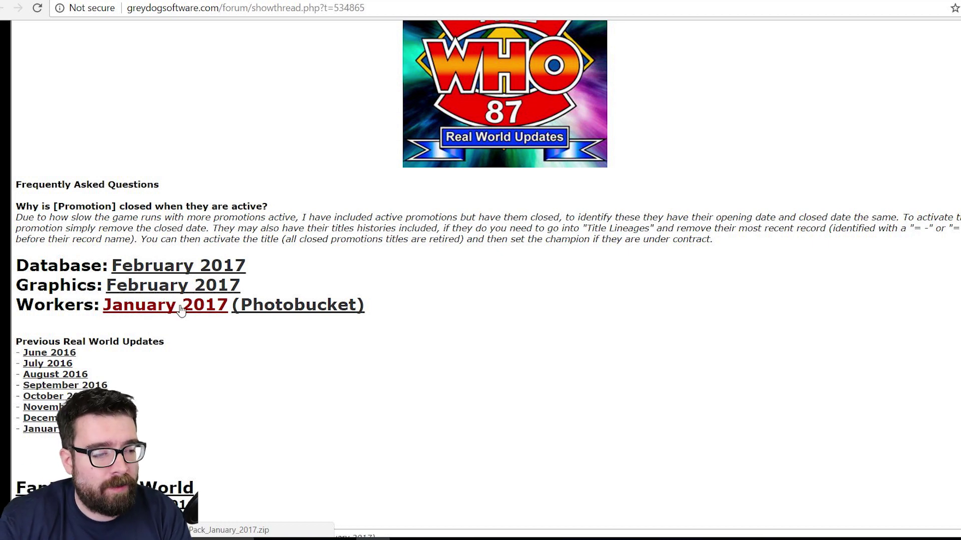
Download the February 2017 database, the February 2017 graphics pack and the January 2017 workers pack.
click(197, 269)
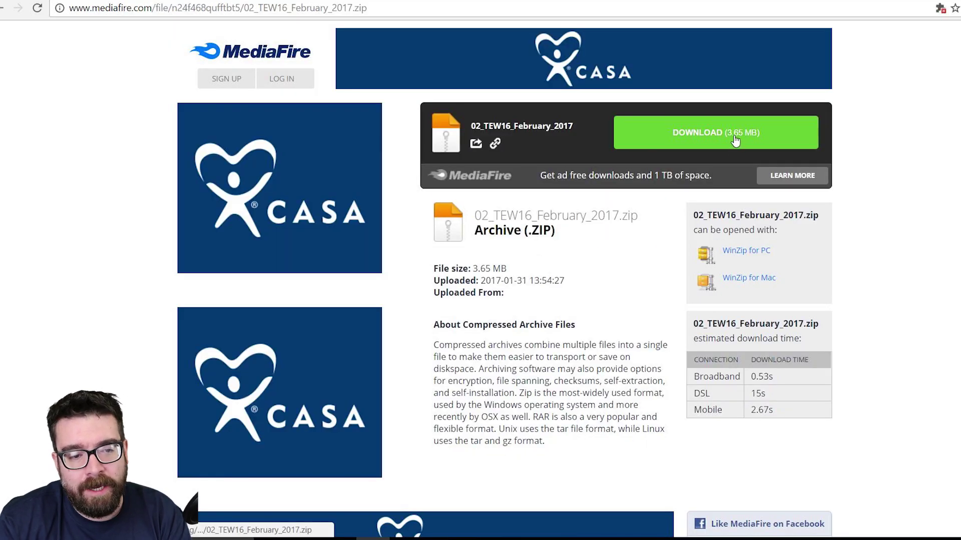
key(alt+Left)
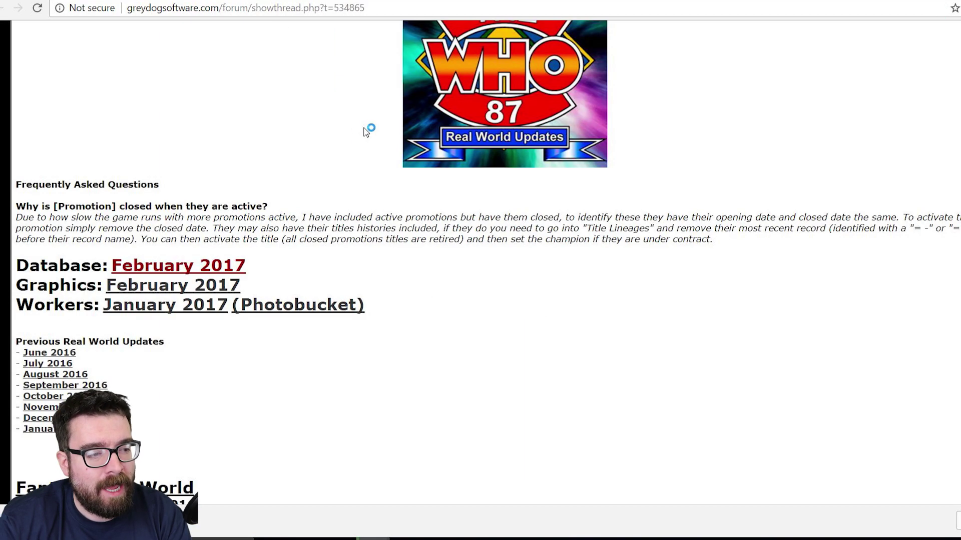
click(175, 288)
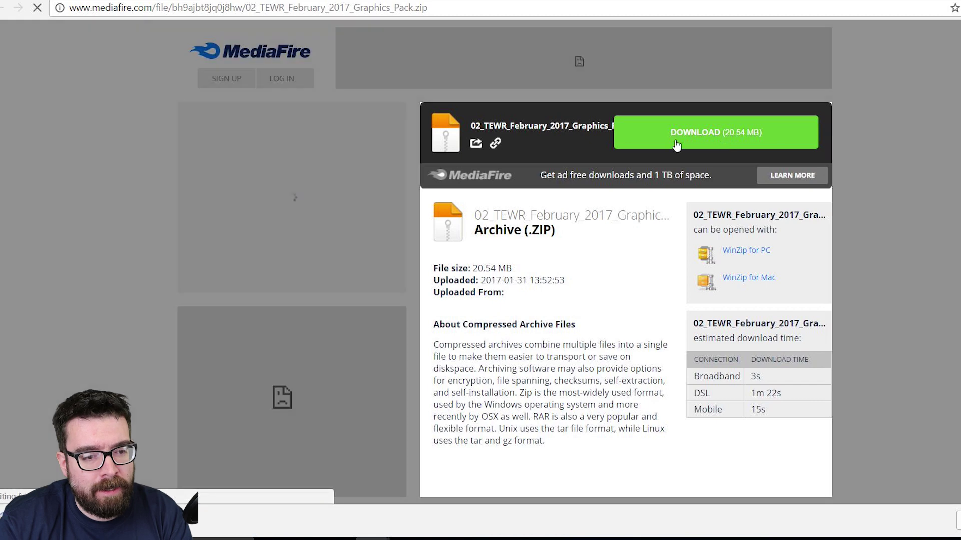
key(alt+Left)
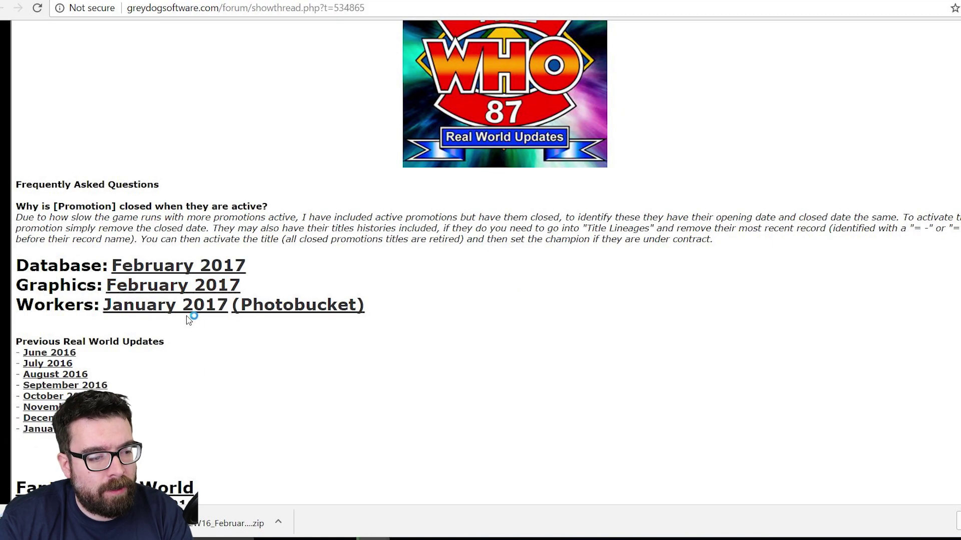
click(153, 306)
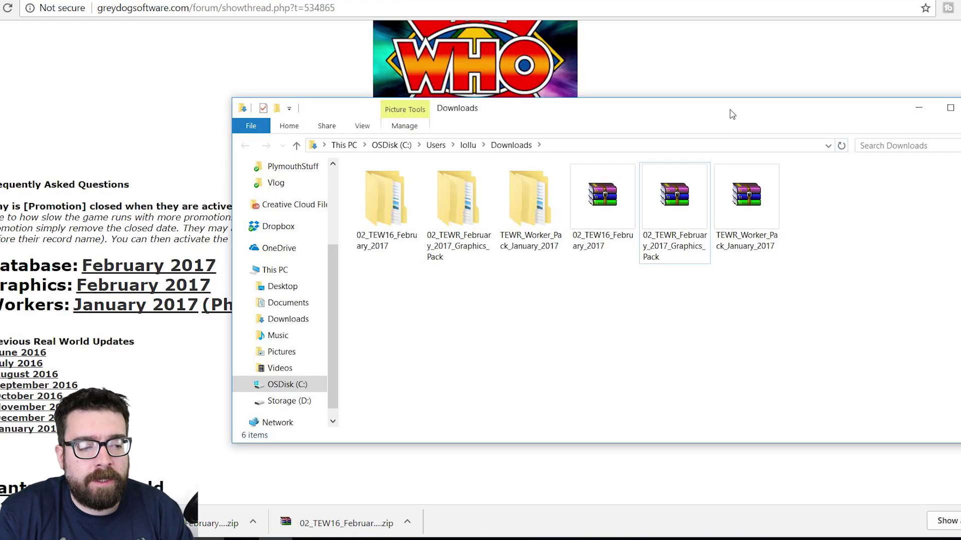
Switch to Total Extreme Wrestling 2016, create a new database named thewhoFeb in its editor and exit the game.
drag(709, 112, 710, 87)
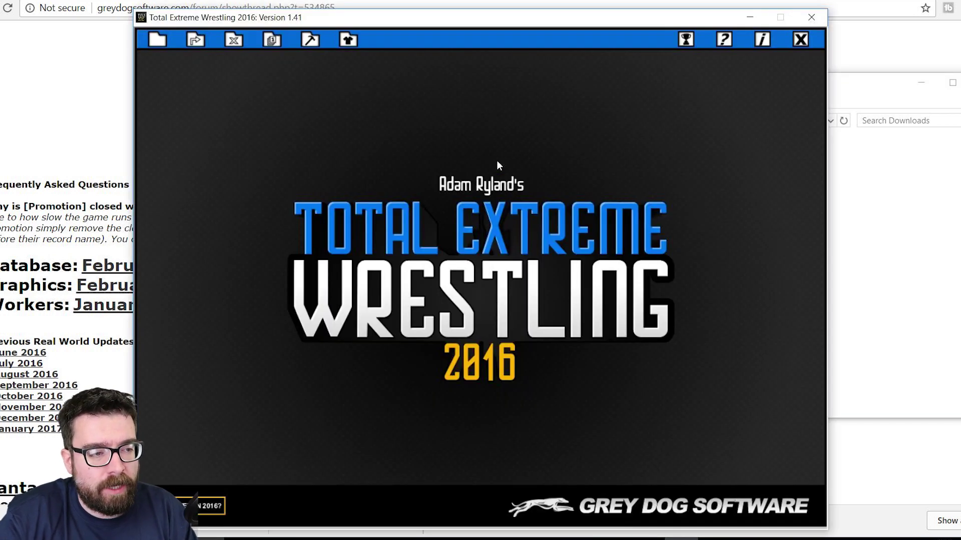
drag(475, 19, 529, 15)
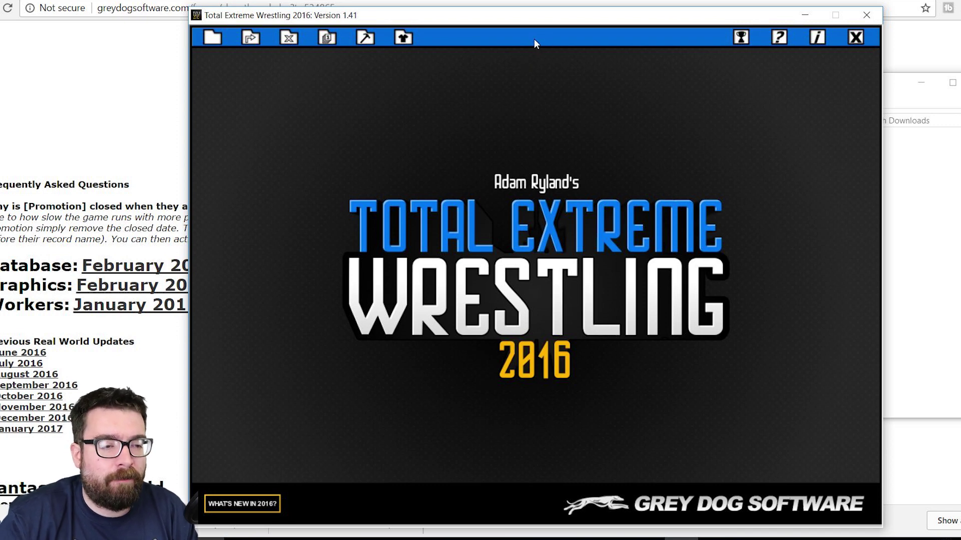
click(370, 38)
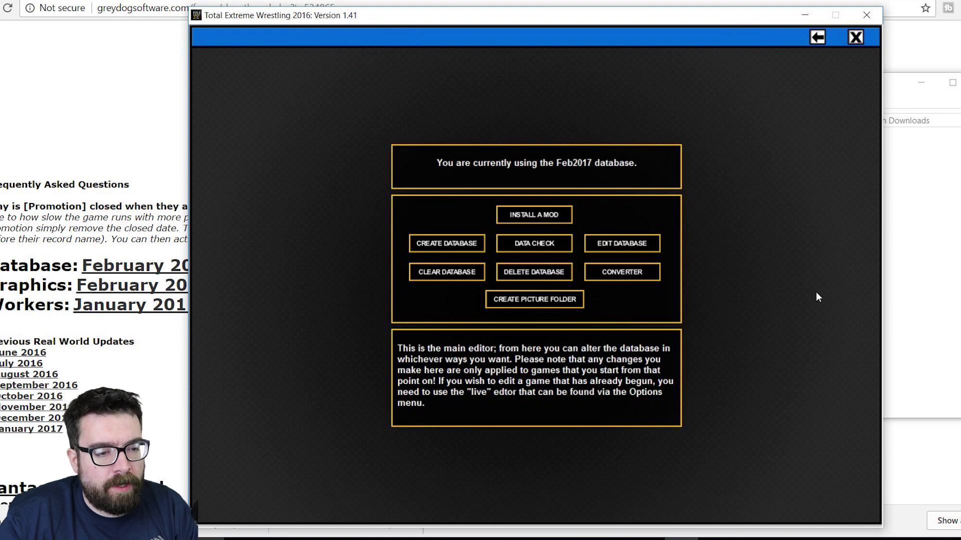
click(435, 246)
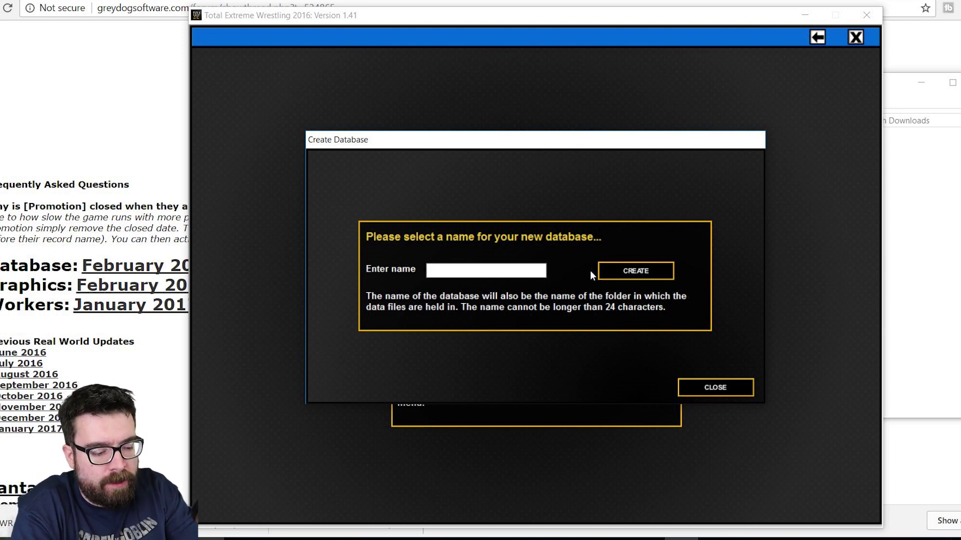
text(thewhoFeb)
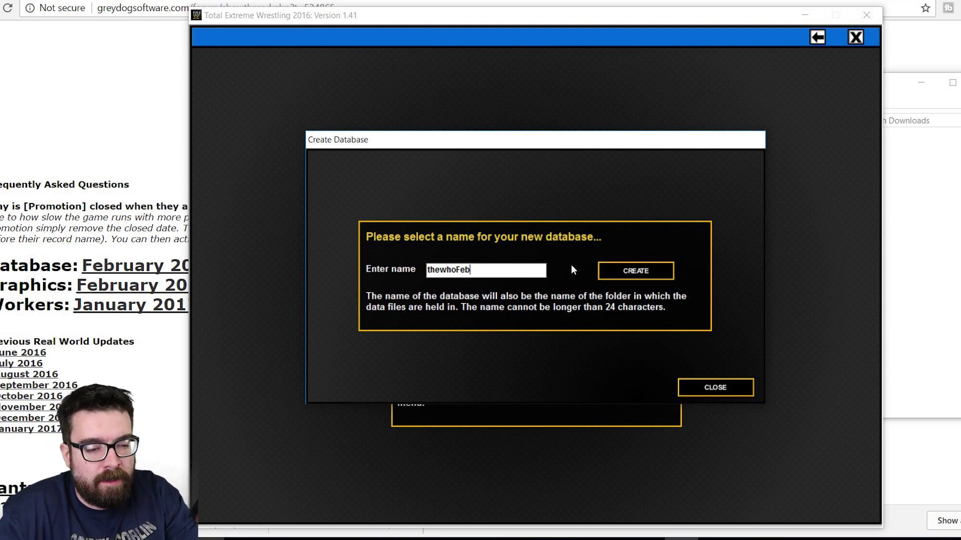
key(Return)
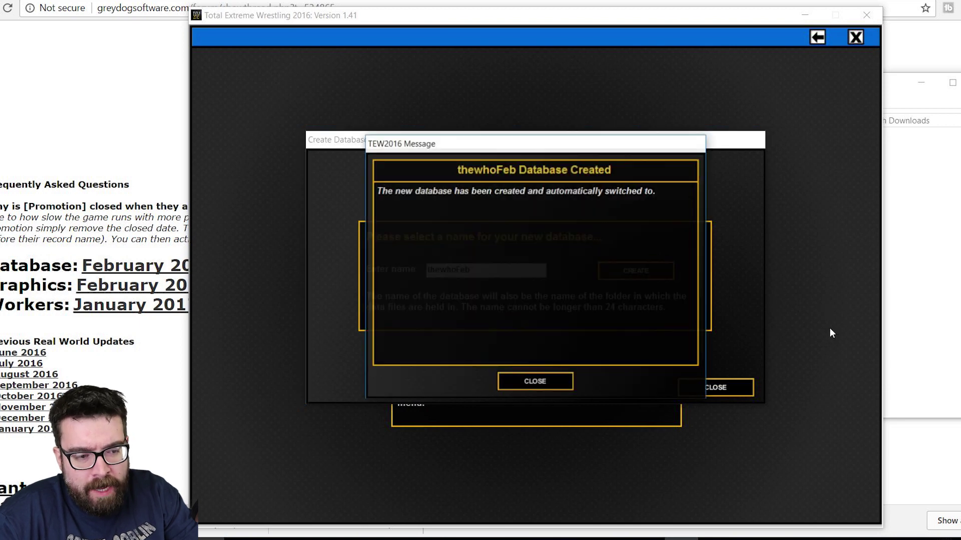
click(535, 381)
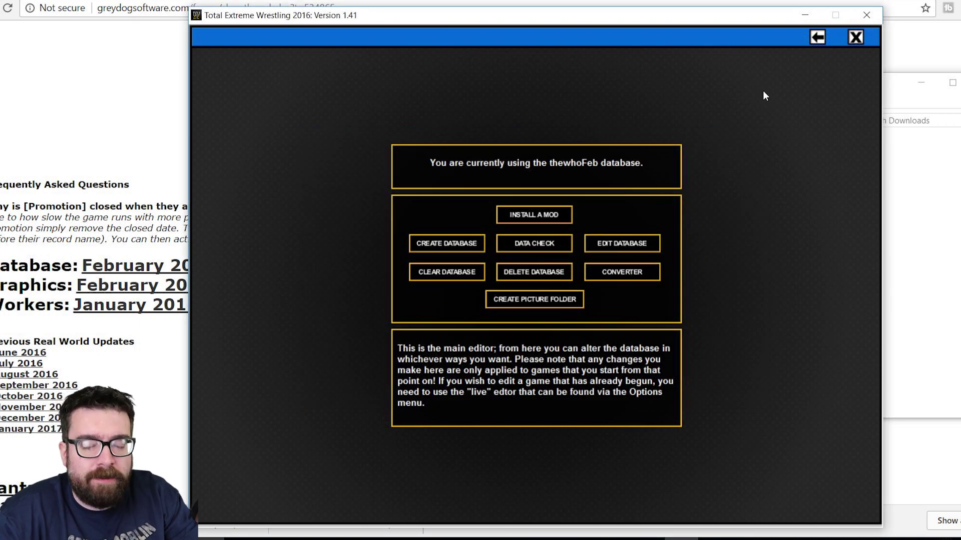
click(867, 16)
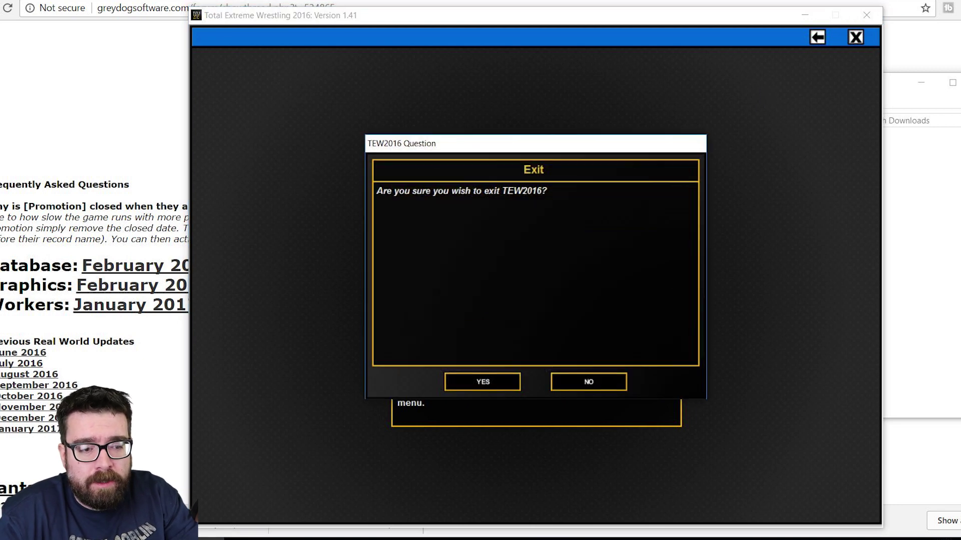
click(468, 381)
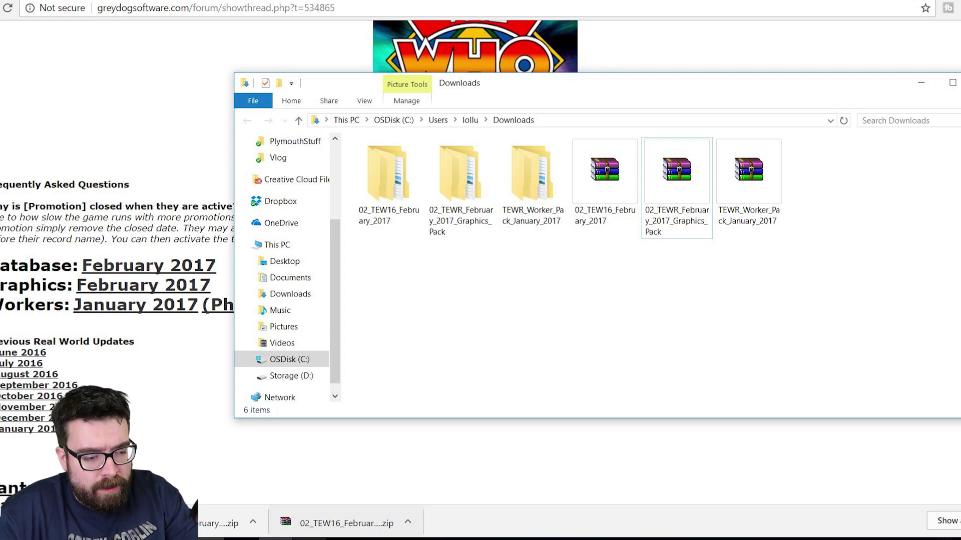
Open a second File Explorer window beside Downloads and go to the thewhoFeb folder under Databases in the TEW2016 installation on Storage (D:).
right_click(276, 538)
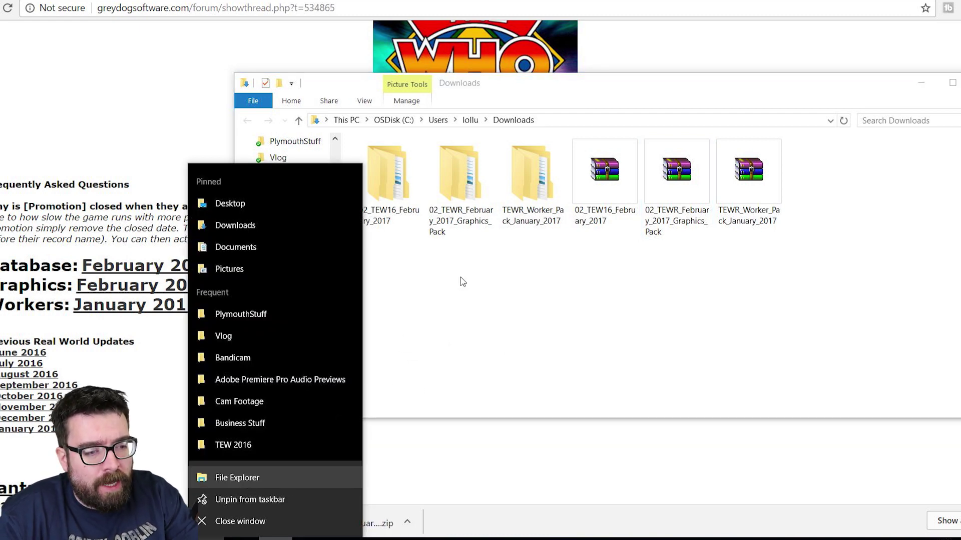
click(237, 477)
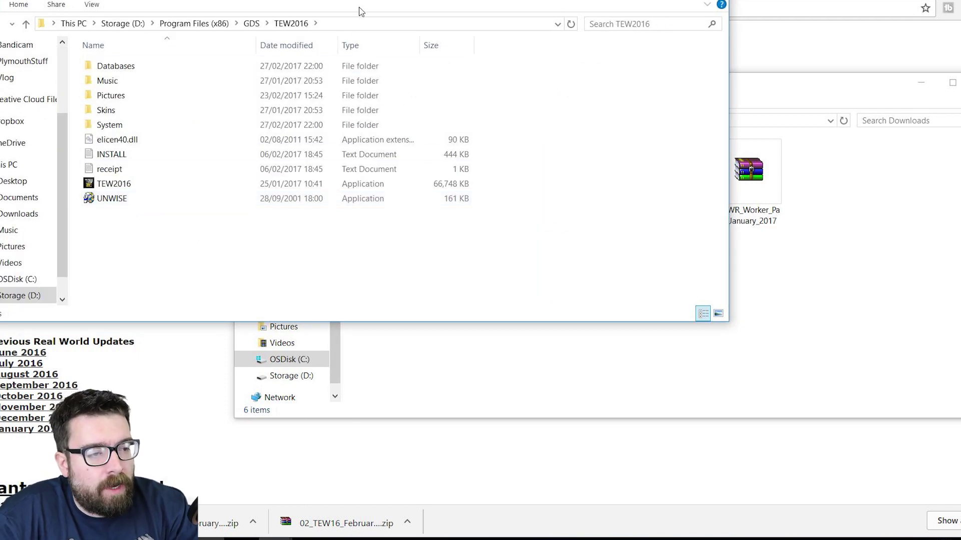
drag(352, 1, 357, 25)
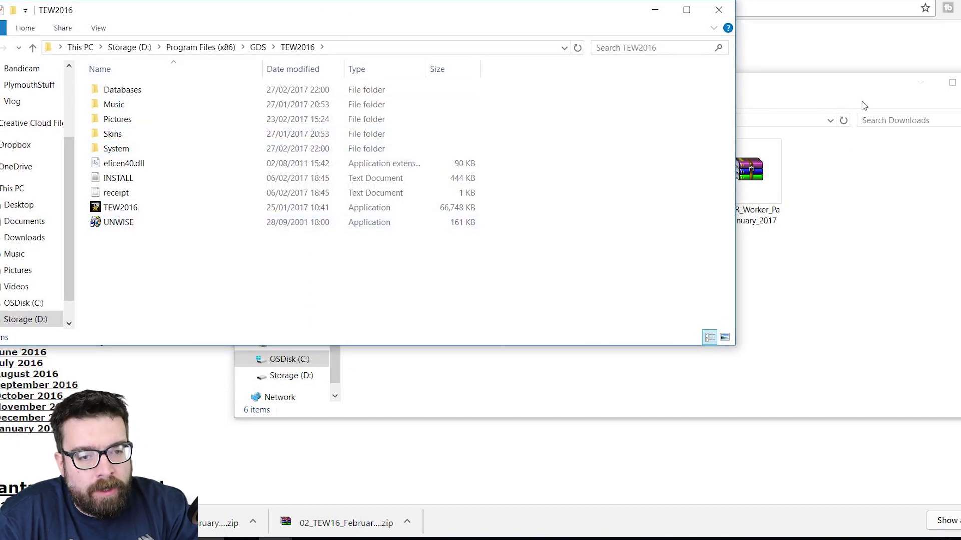
drag(864, 100, 872, 148)
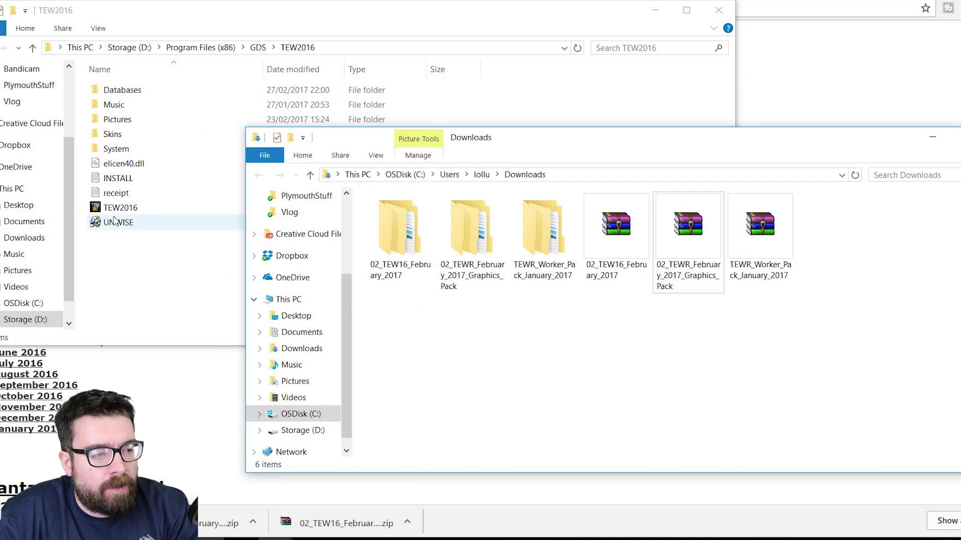
double_click(125, 91)
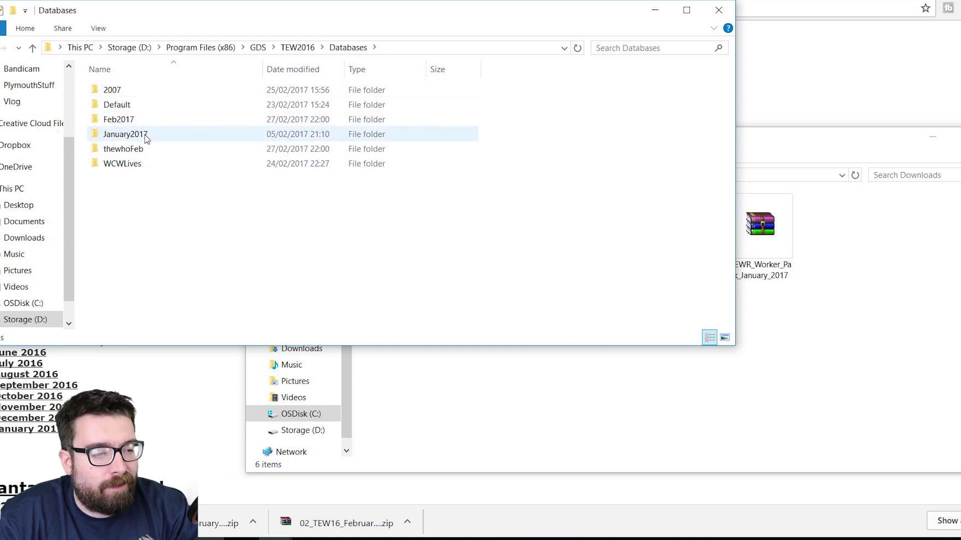
double_click(124, 149)
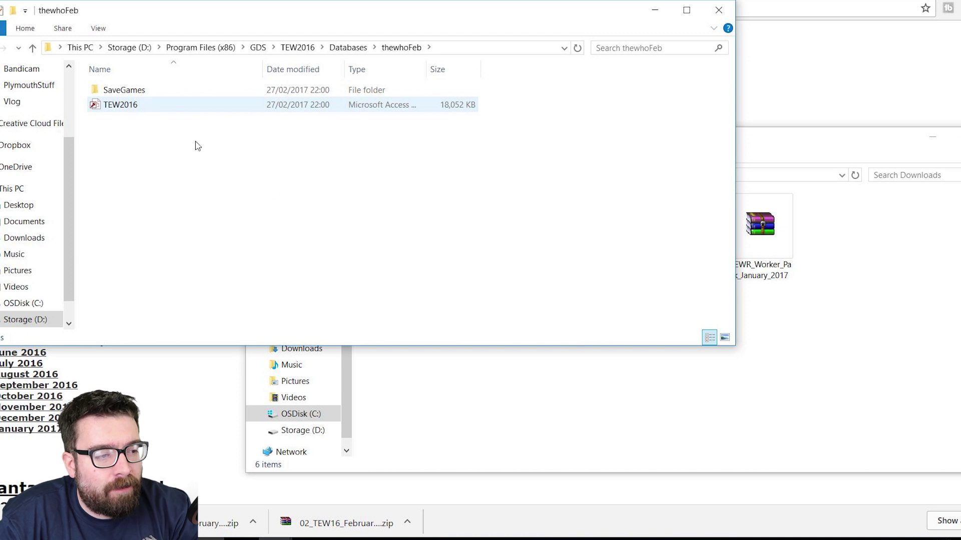
Replace the TEW2016 database file in the thewhoFeb database folder with the one from the Default folder in 02_TEW16_February_2017.
click(921, 363)
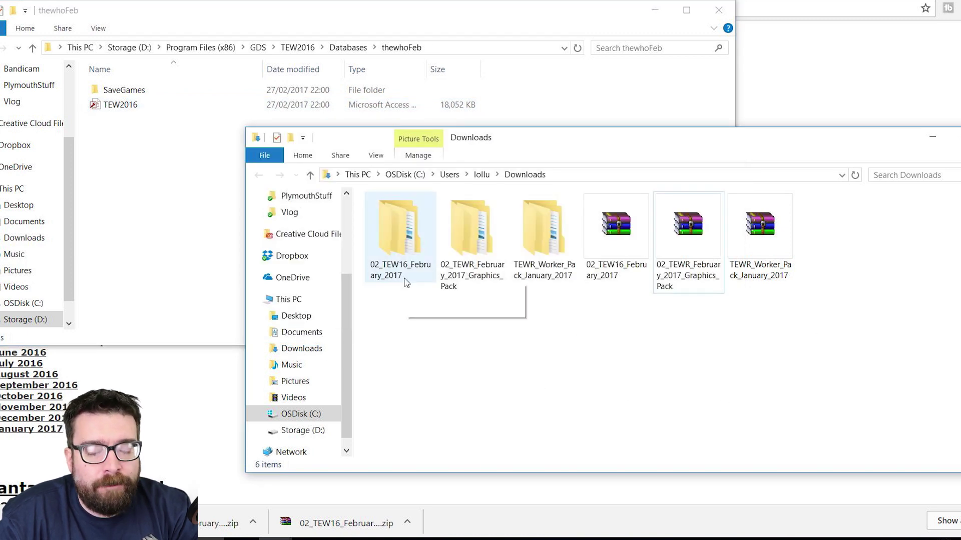
double_click(406, 219)
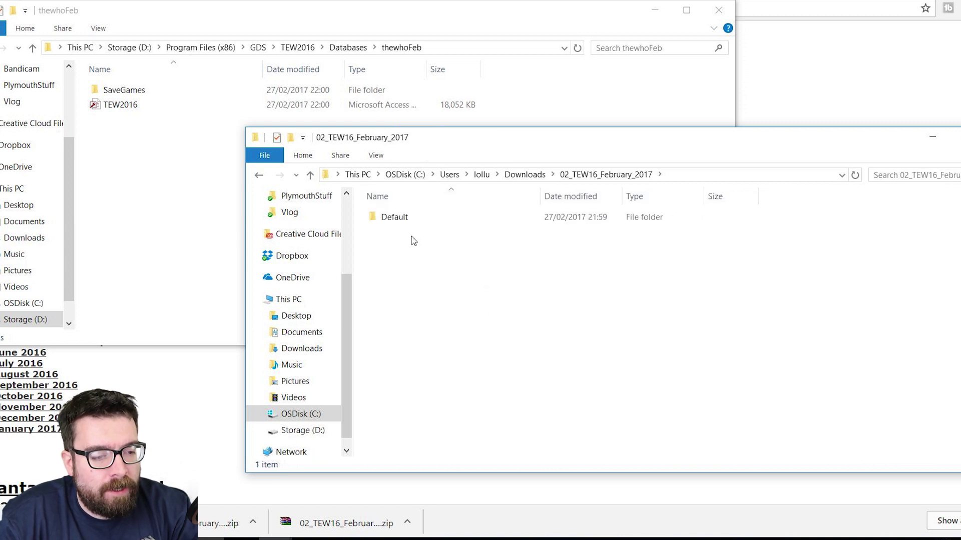
double_click(401, 219)
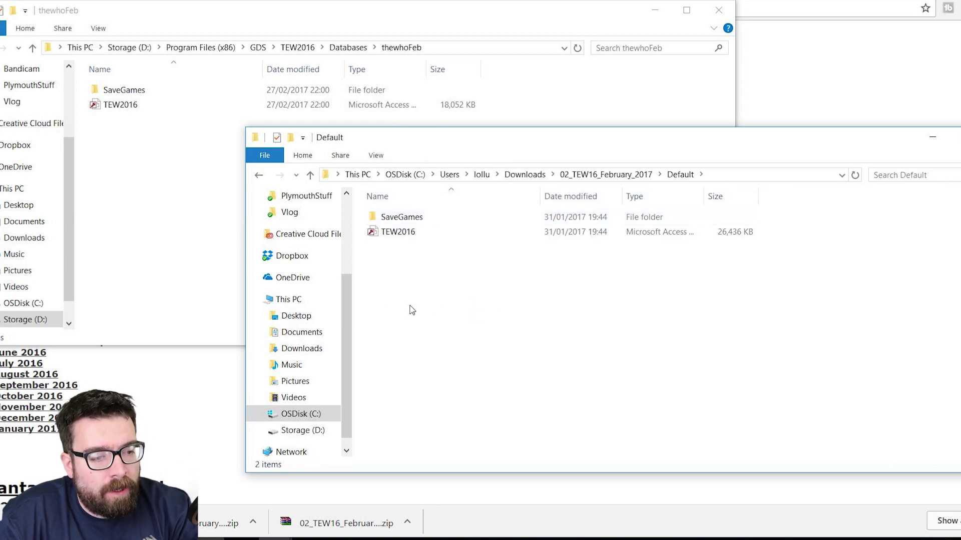
drag(399, 234, 211, 230)
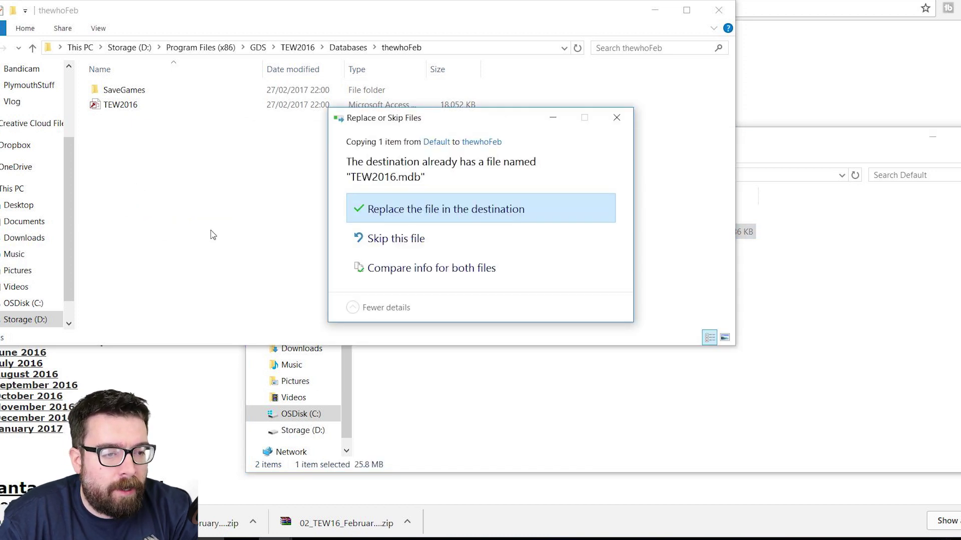
click(457, 215)
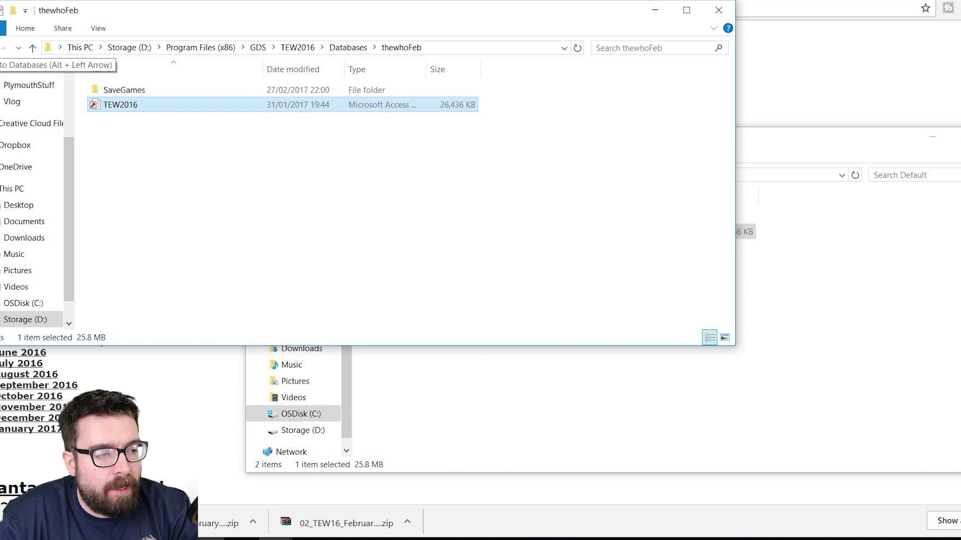
Copy all folders from 02_TEWR_February_2017_Graphics_Pack into the thewhoFeb folder under Pictures in the TEW2016 installation.
click(0, 48)
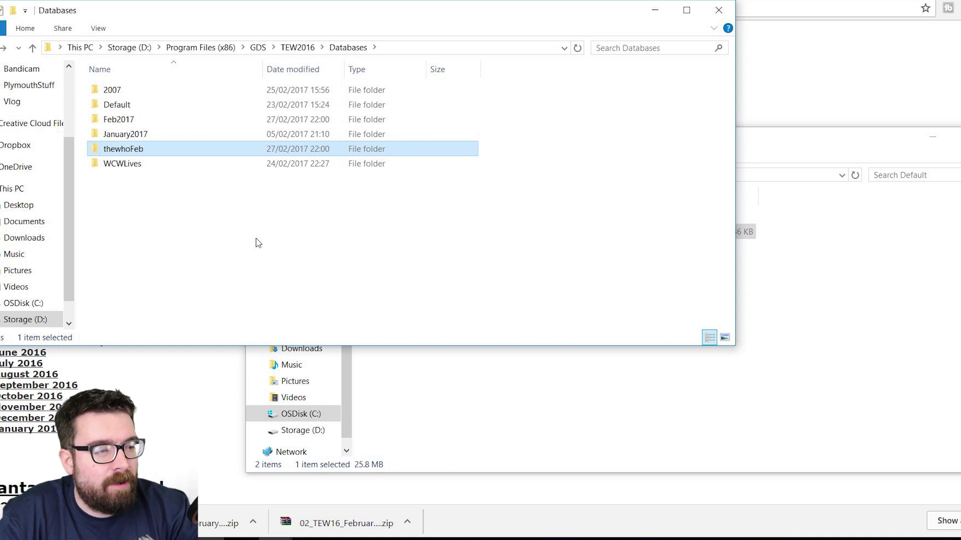
click(297, 47)
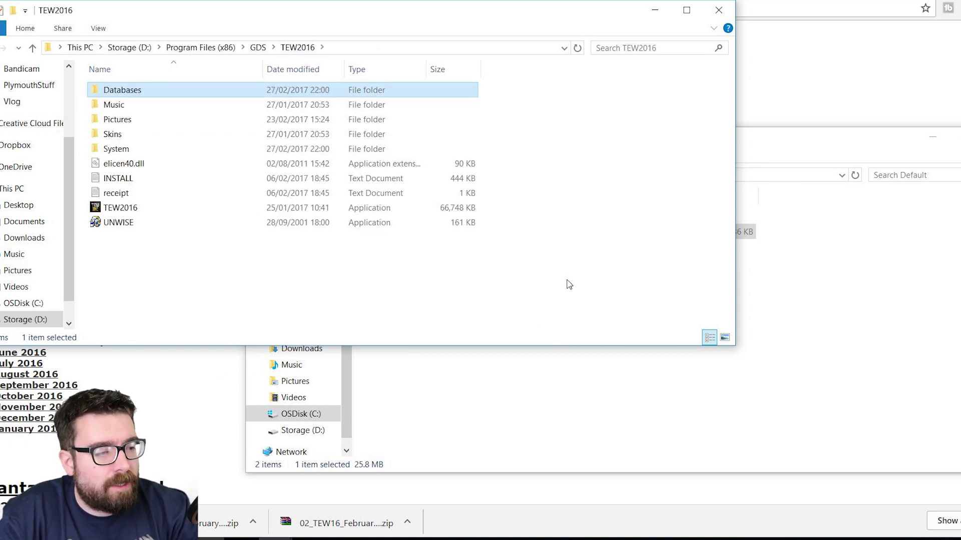
double_click(119, 120)
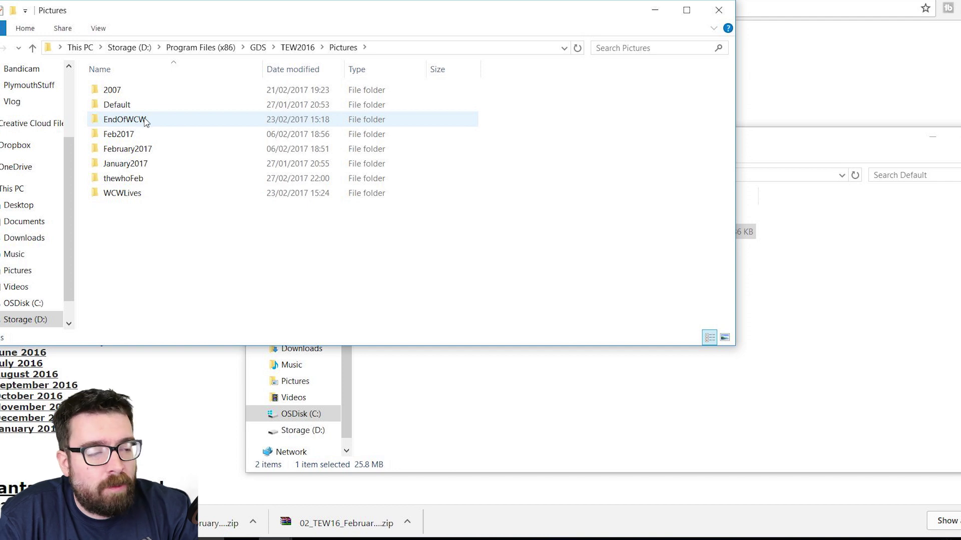
double_click(140, 180)
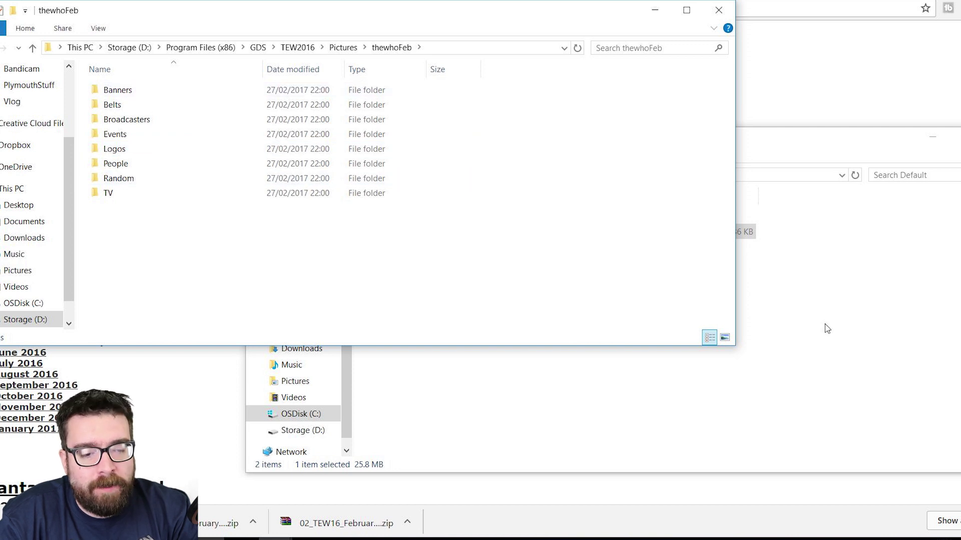
click(851, 320)
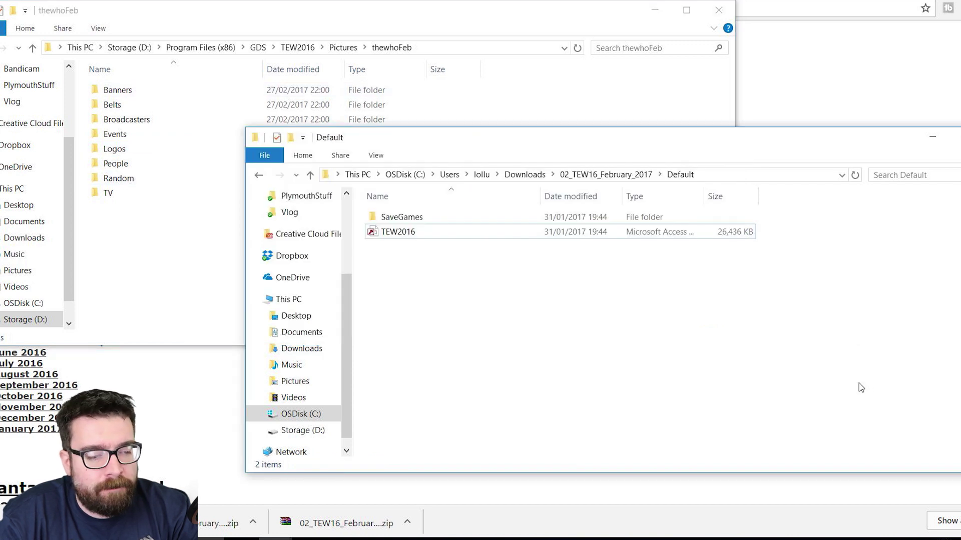
click(259, 175)
click(260, 176)
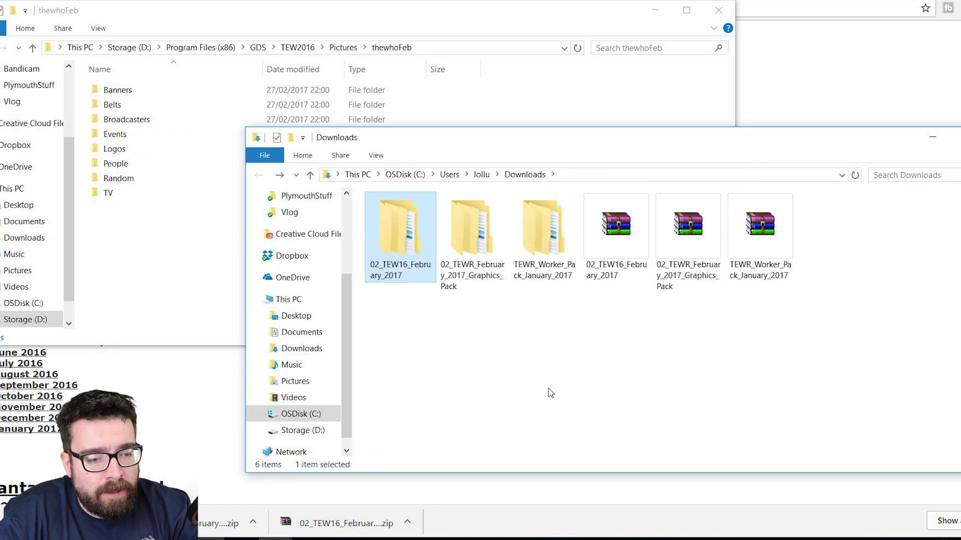
double_click(473, 229)
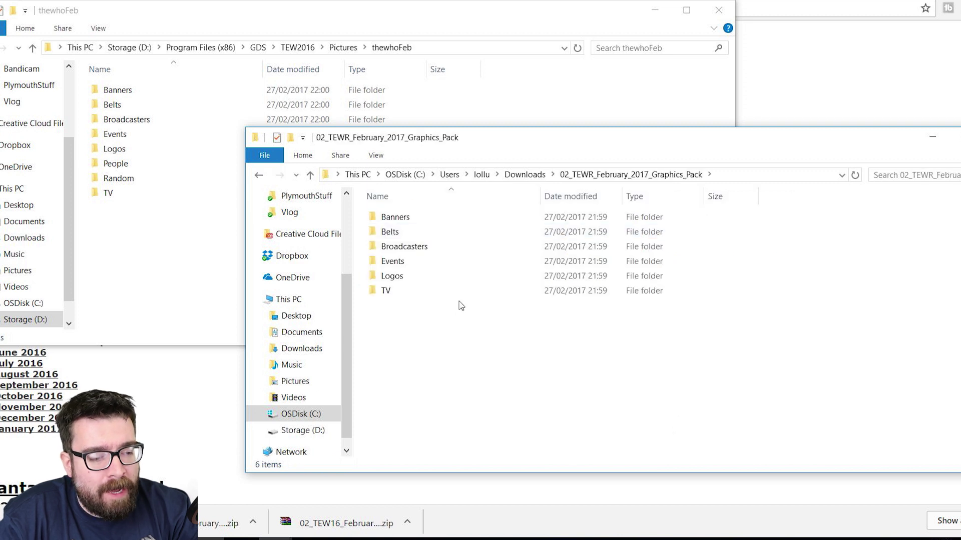
drag(403, 339, 385, 215)
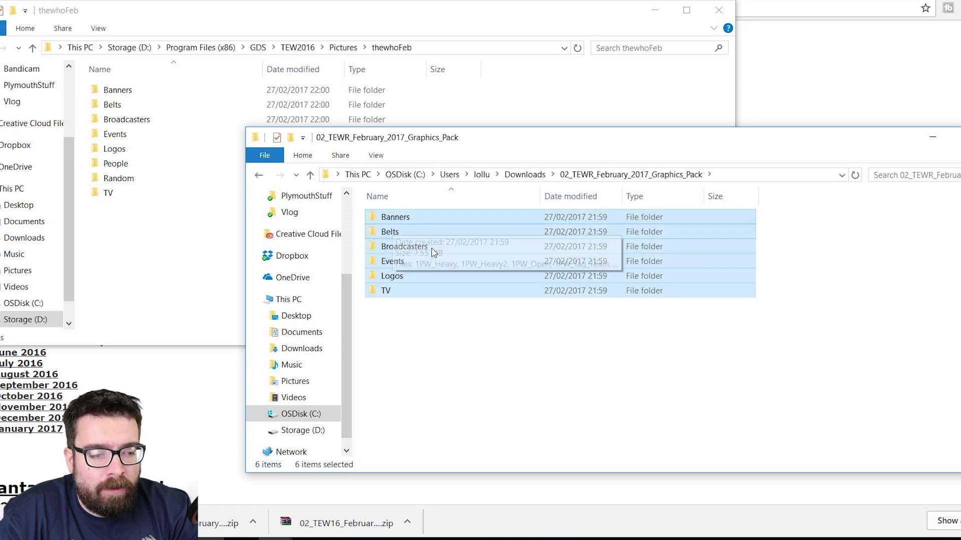
drag(434, 252, 141, 273)
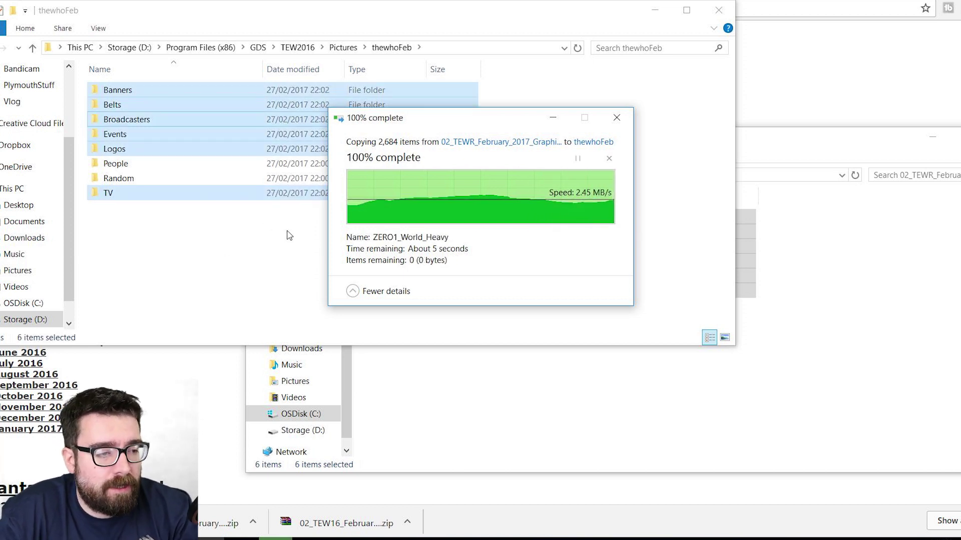
Copy the People folder from TEWR_Worker_Pack_January_2017 into the thewhoFeb pictures folder.
click(866, 365)
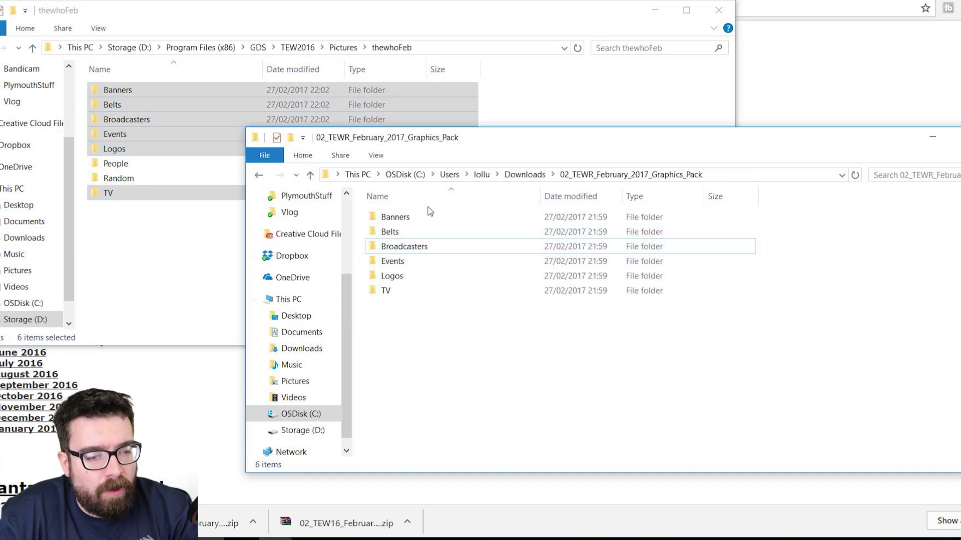
click(259, 175)
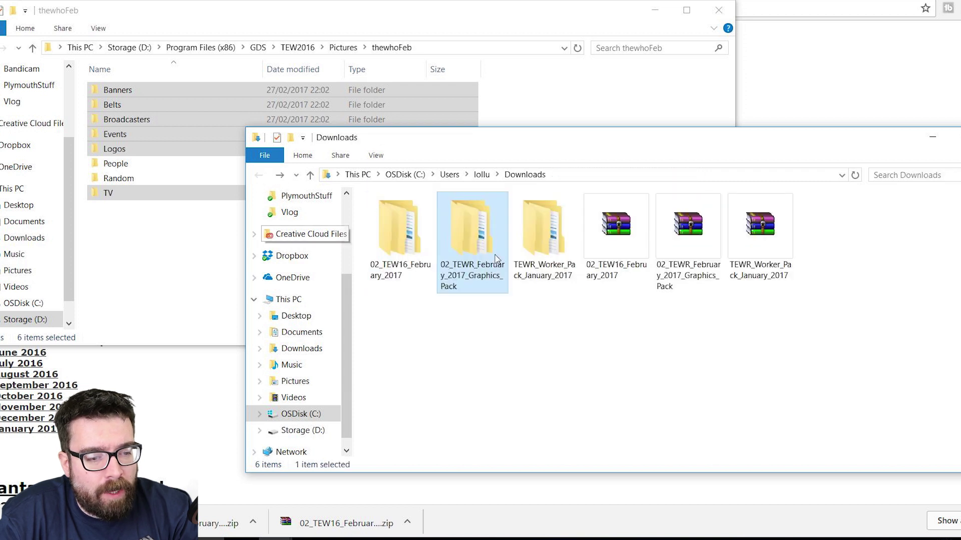
double_click(543, 253)
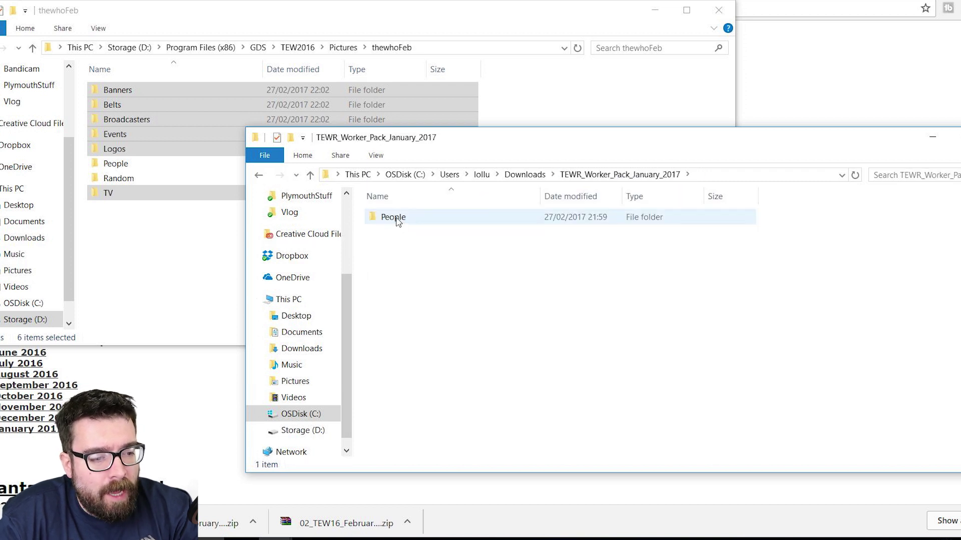
drag(397, 216, 118, 288)
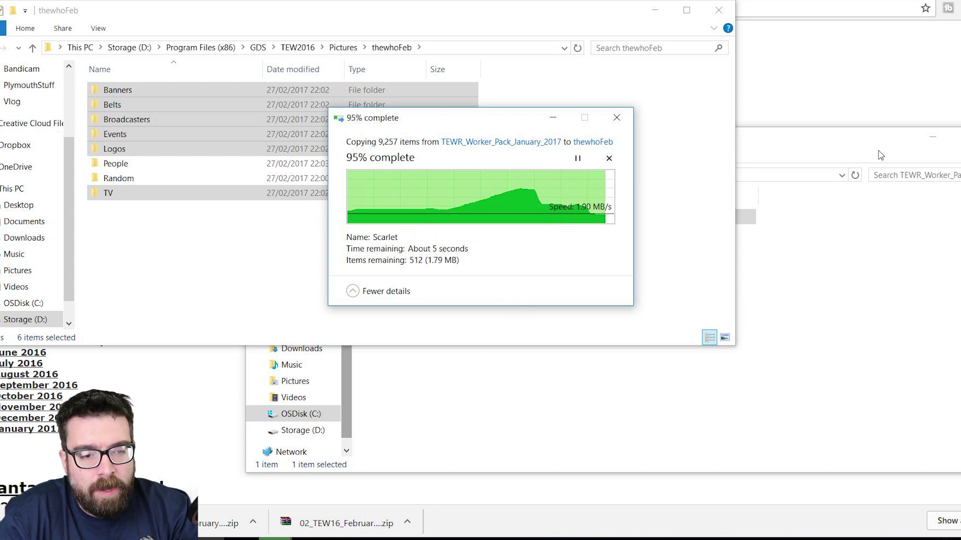
click(306, 248)
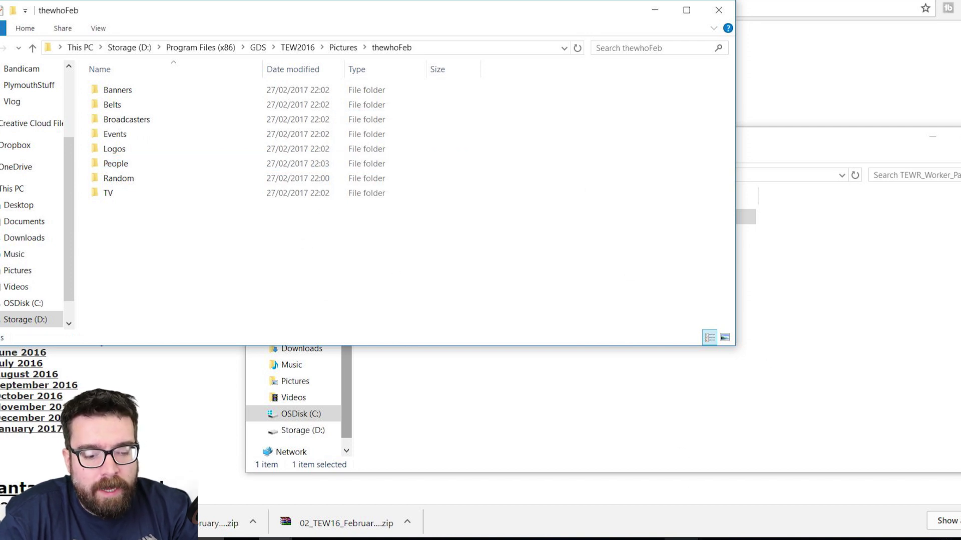
Switch to Total Extreme Wrestling 2016, running it as administrator, and open the thewhoFeb database for editing in its editor.
right_click(699, 539)
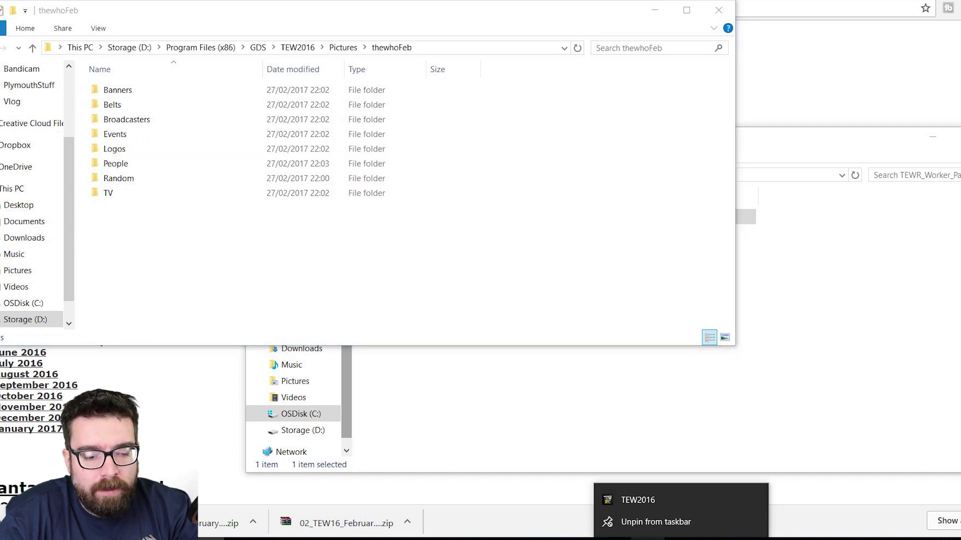
right_click(638, 498)
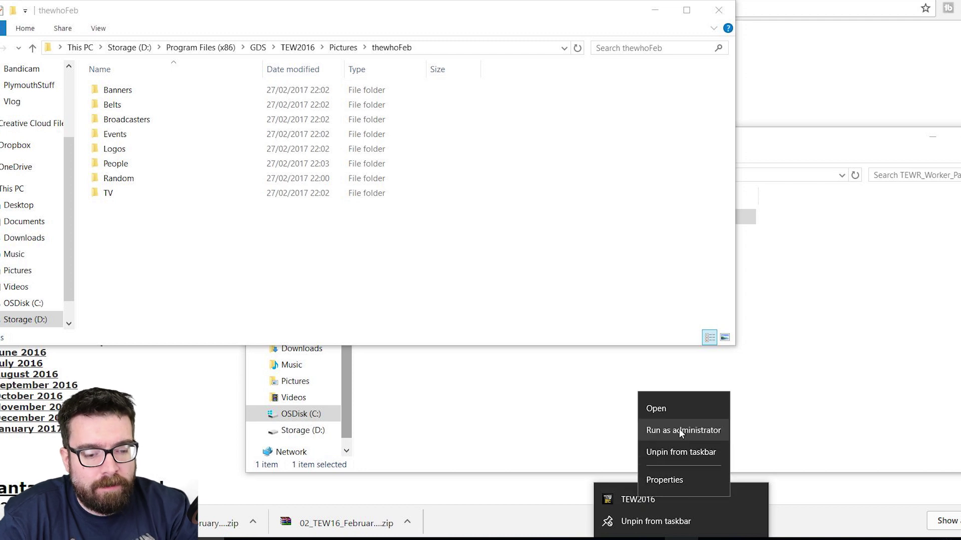
click(680, 430)
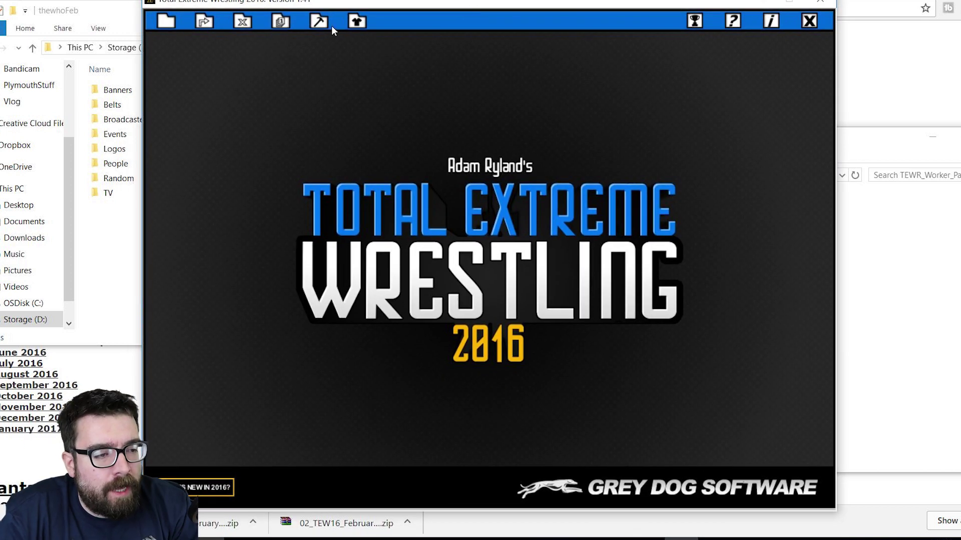
click(319, 21)
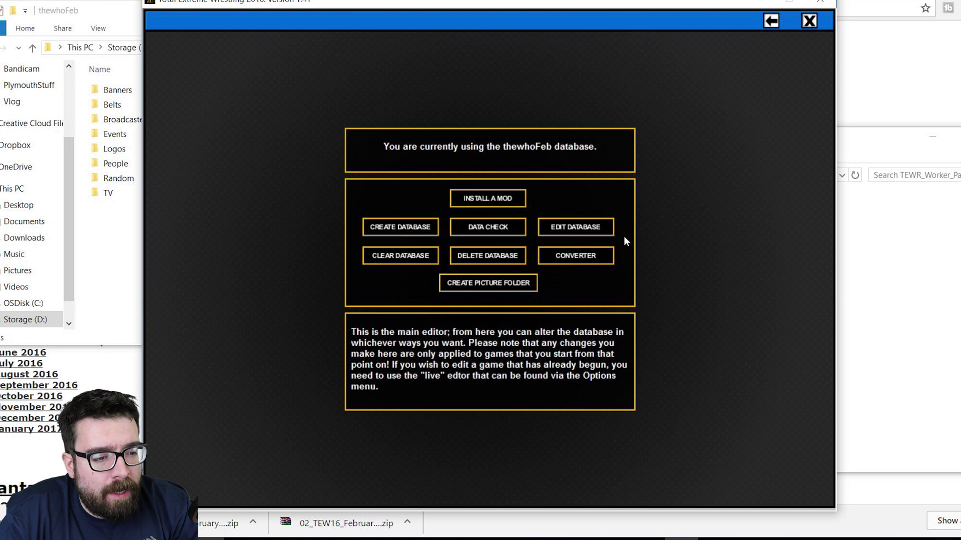
click(771, 20)
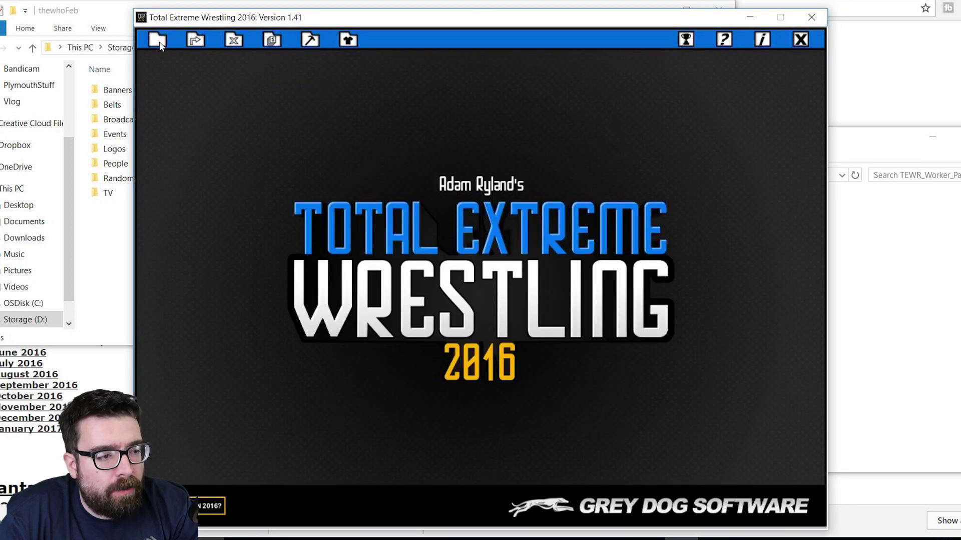
click(275, 41)
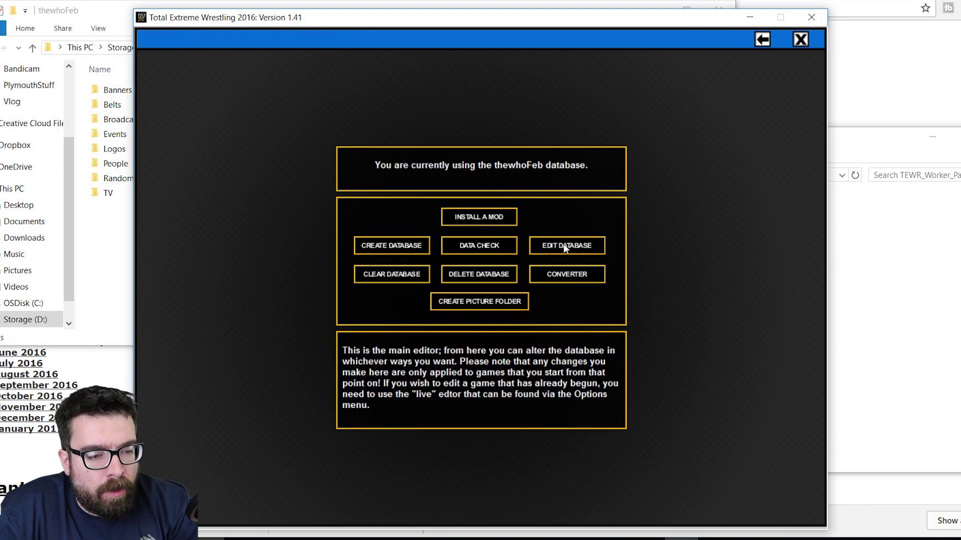
click(564, 246)
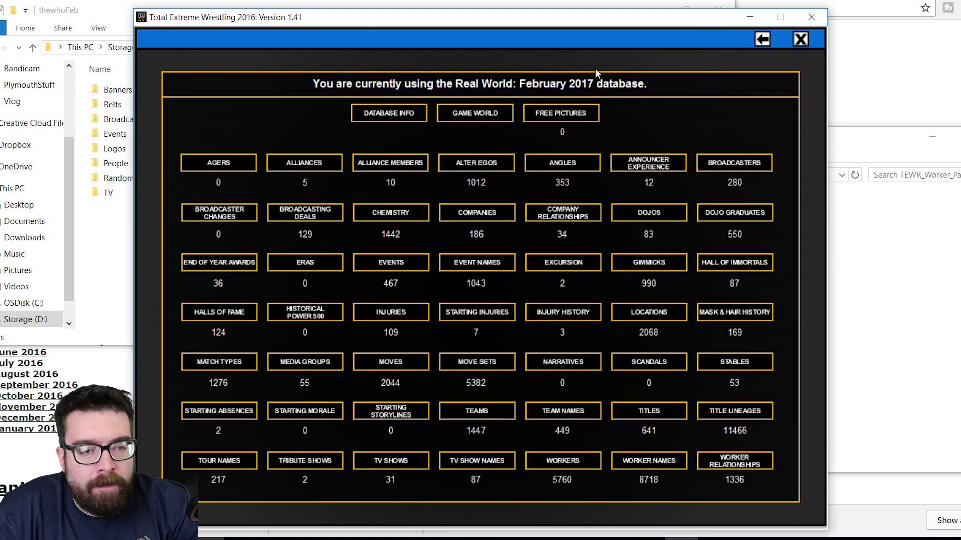
click(762, 40)
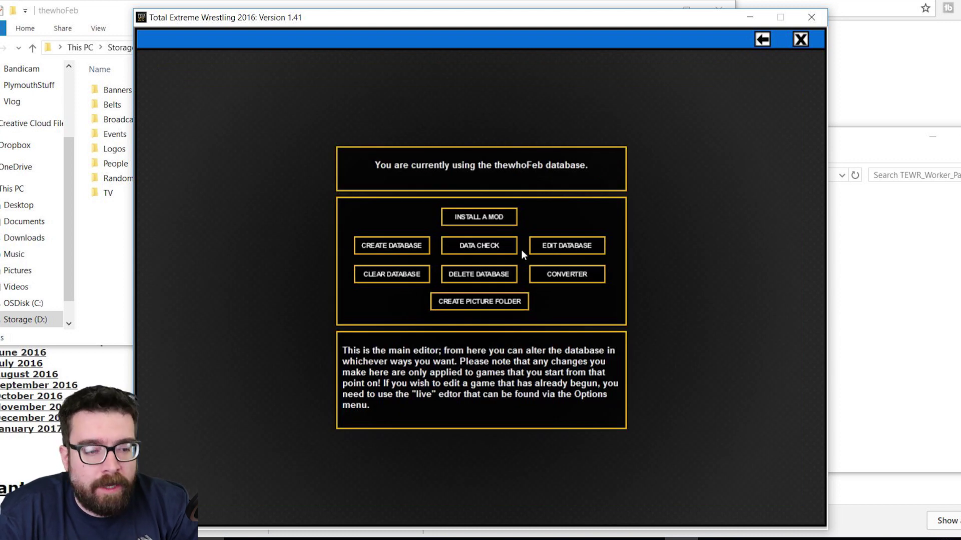
click(578, 246)
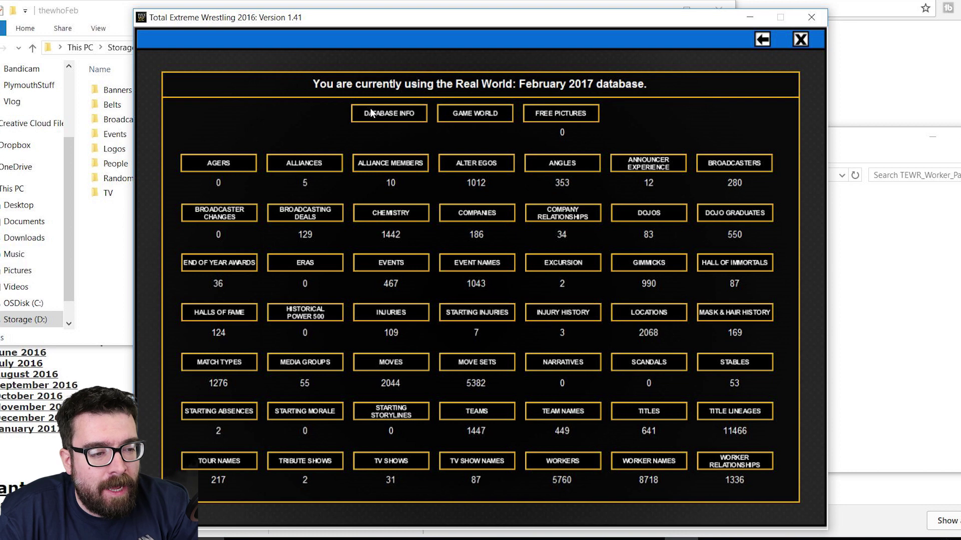
Set the Picture Folder in the database info to thewhoFeb, save the record and leave the editor.
click(386, 113)
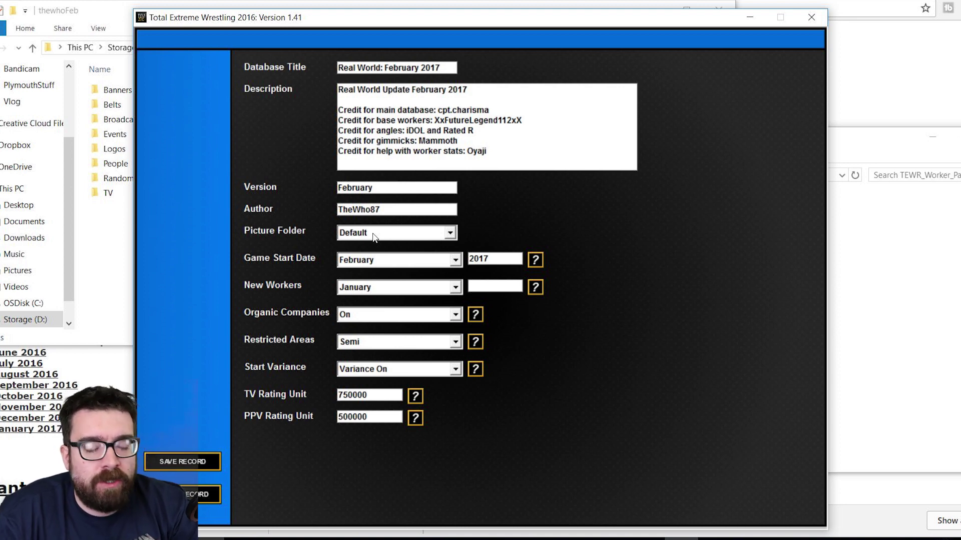
click(450, 233)
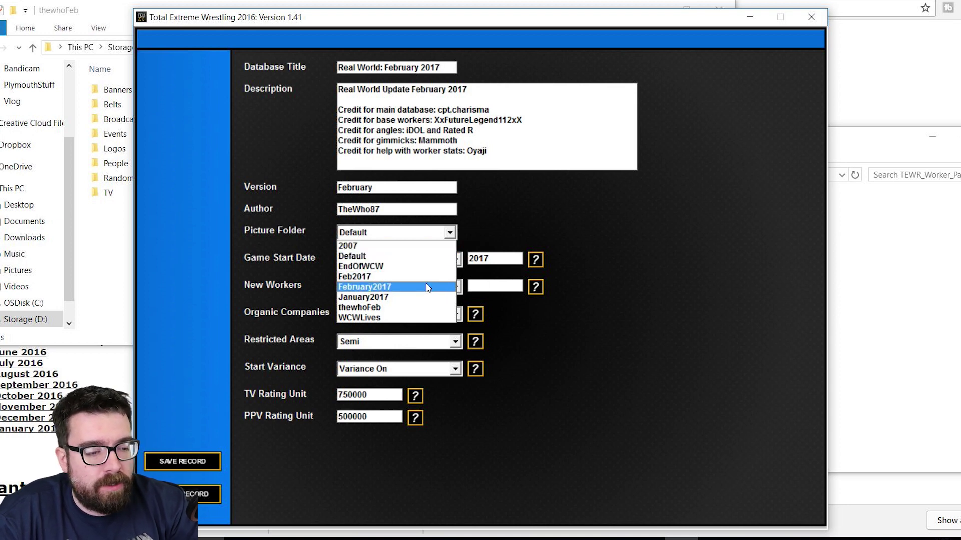
click(426, 308)
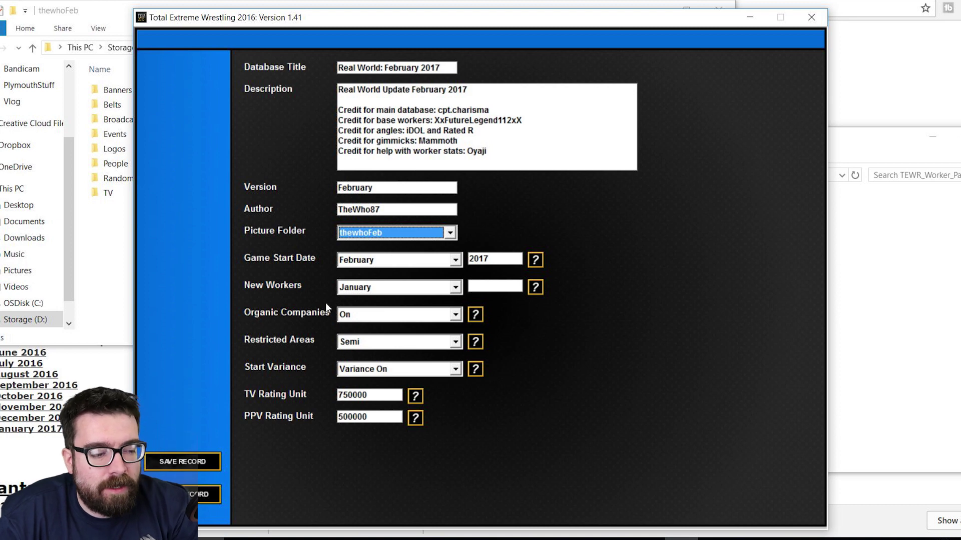
click(172, 461)
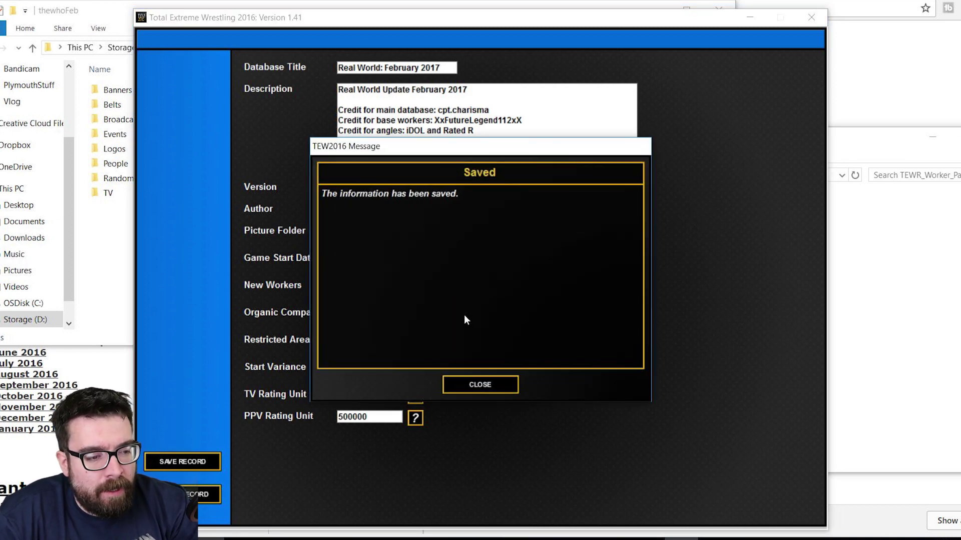
click(495, 386)
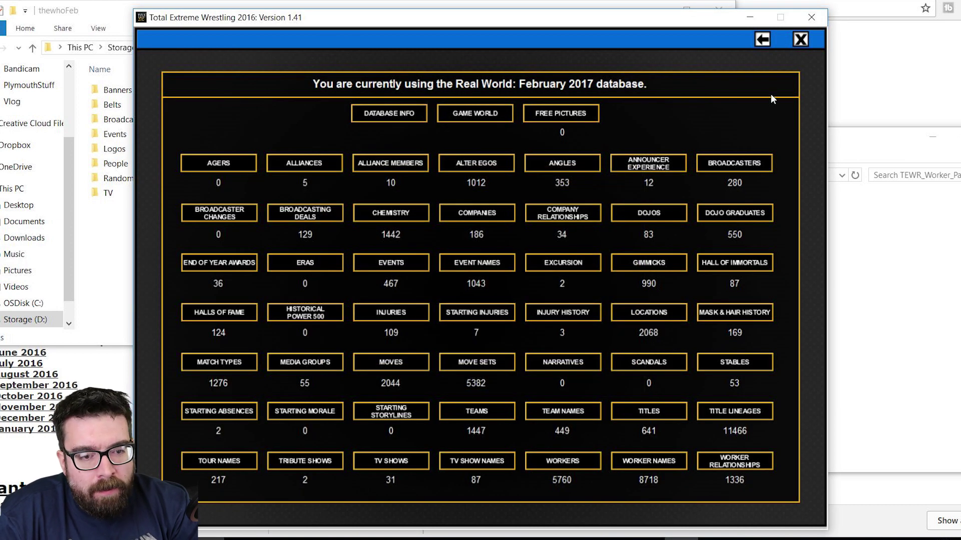
click(761, 40)
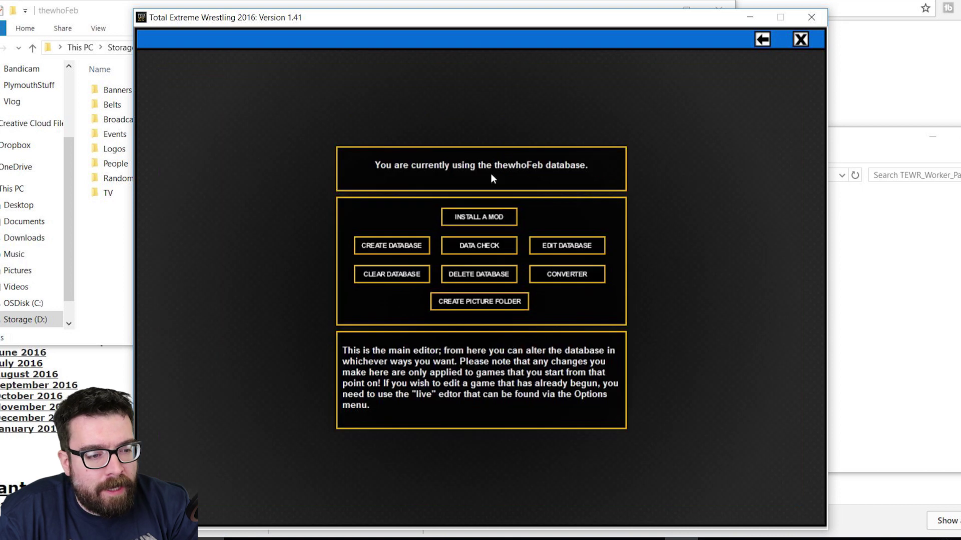
click(772, 40)
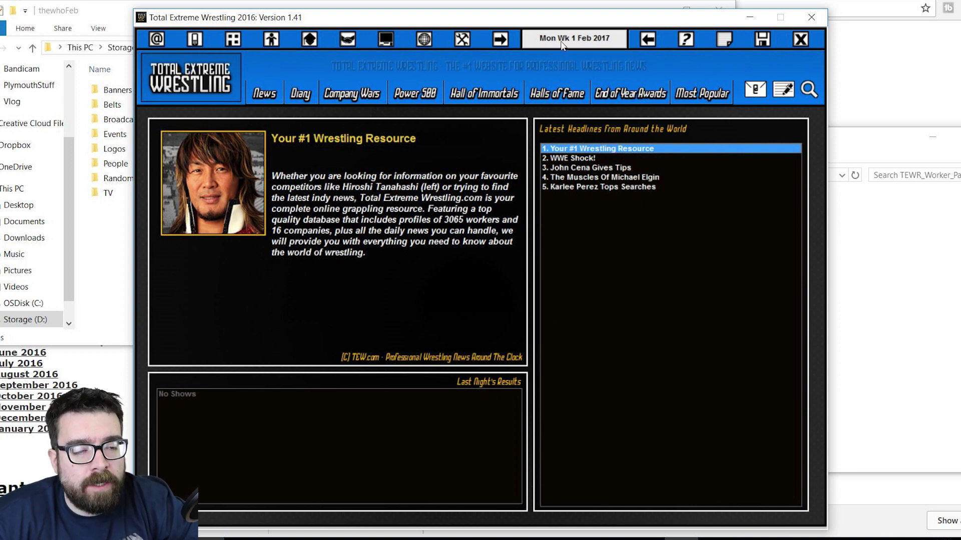
Open the WWE roster, examine the workers' pictures and profiles through to the end of the list, and close the roster.
click(193, 42)
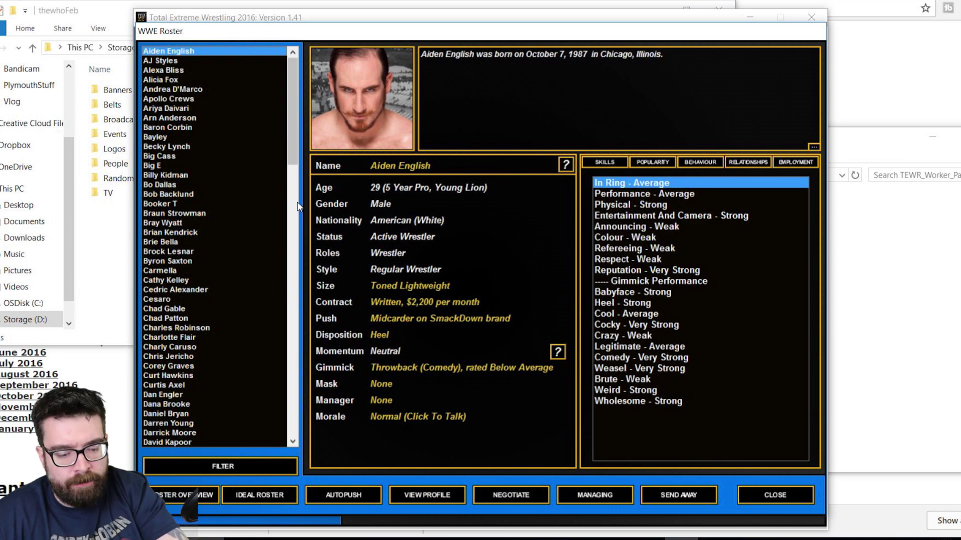
key(Down)
key(Down)
key(Down)
key(Down)
key(Down)
key(Down)
key(Down)
key(Down)
key(Down)
key(Down)
key(Down)
key(Down)
key(Down)
key(Down)
key(Down)
key(Down)
key(Down)
key(Down)
key(Down)
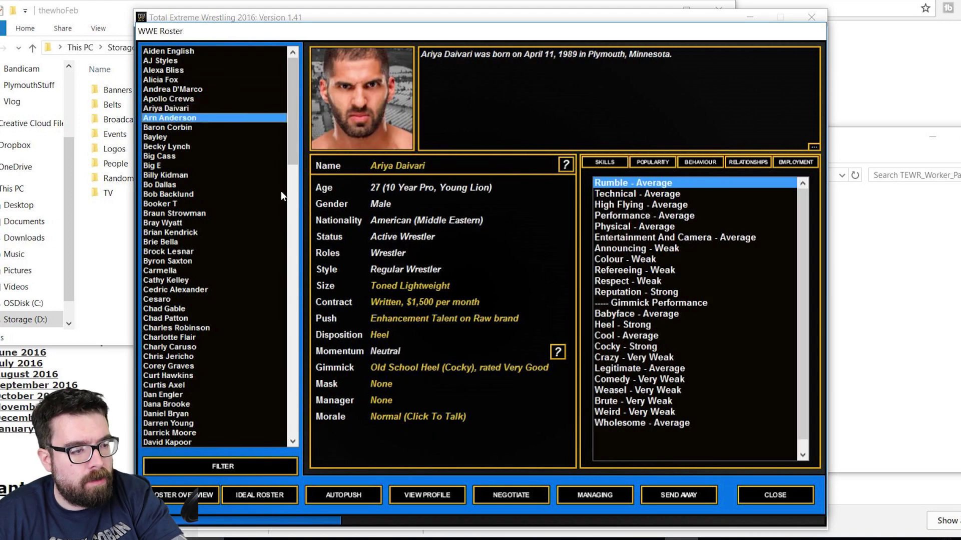
key(Down)
key(Down)
key(Down)
key(Down)
key(Down)
key(Down)
key(Down)
key(Down)
key(Down)
key(Down)
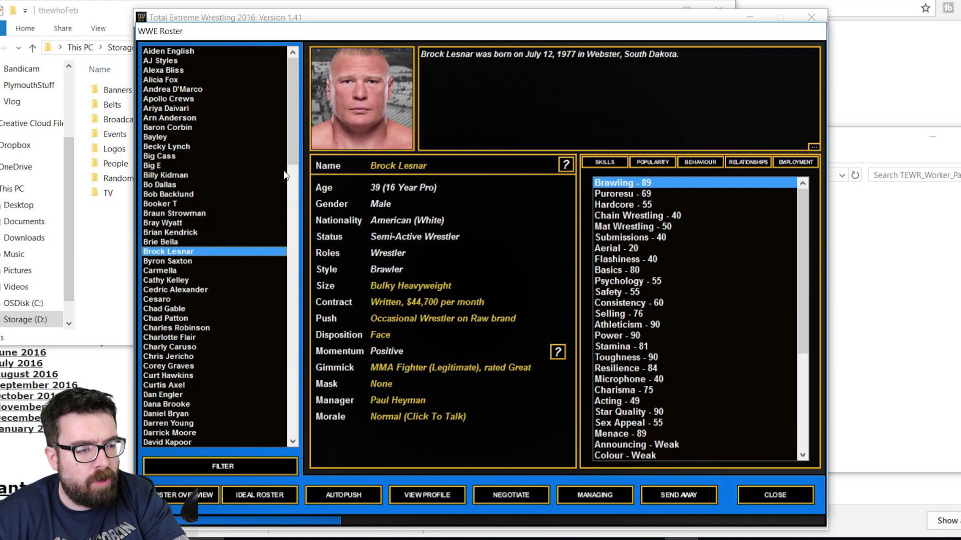
key(Down)
key(Down)
key(Down)
key(Down)
key(Down)
key(Down)
key(Down)
key(Down)
key(Down)
key(Down)
key(Down)
key(Down)
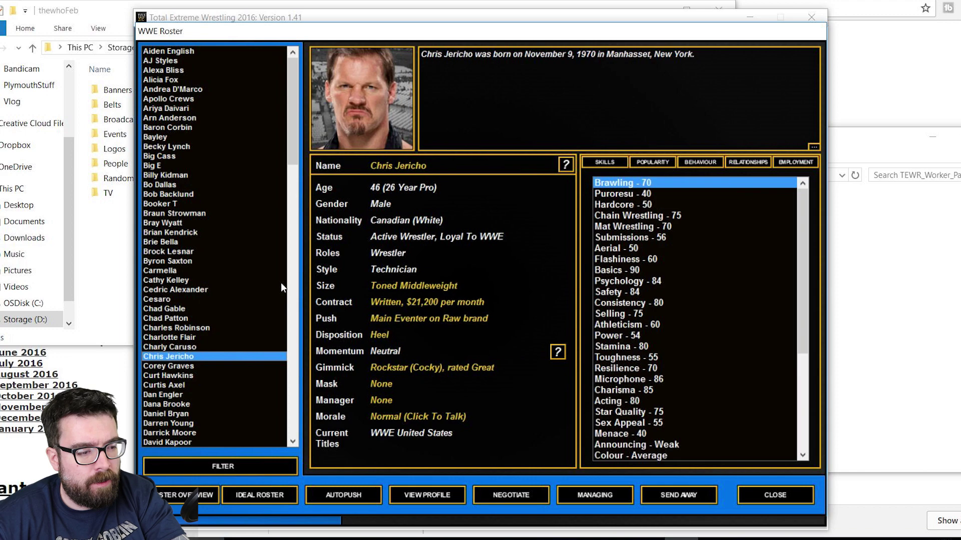
key(Down)
key(Down)
key(Down)
key(Down)
key(Down)
key(Down)
key(Down)
key(Down)
key(Down)
key(Down)
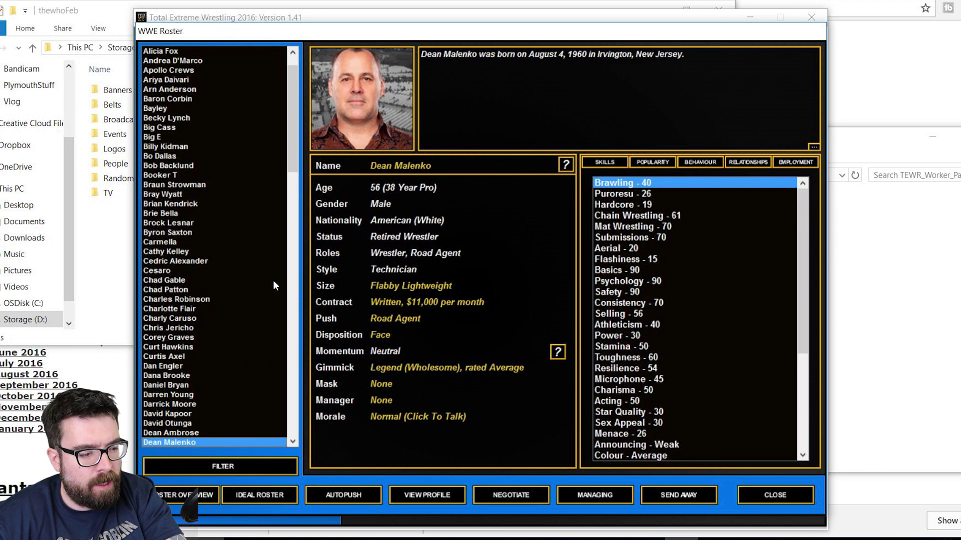
key(Down)
key(Down)
key(Down)
key(Down)
key(Down)
key(Down)
key(Down)
key(Down)
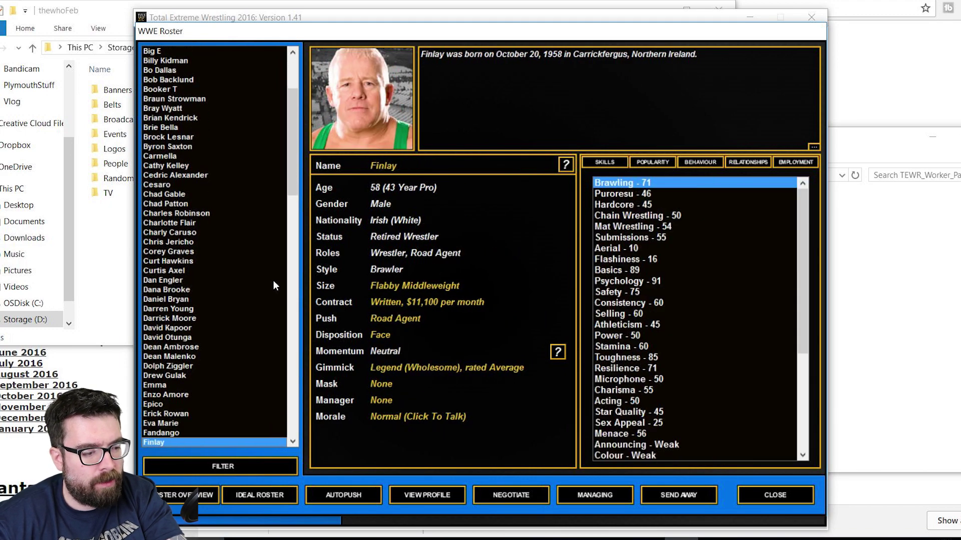
key(Down)
key(Down)
key(Down)
key(Down)
key(Down)
key(Down)
key(Down)
key(Down)
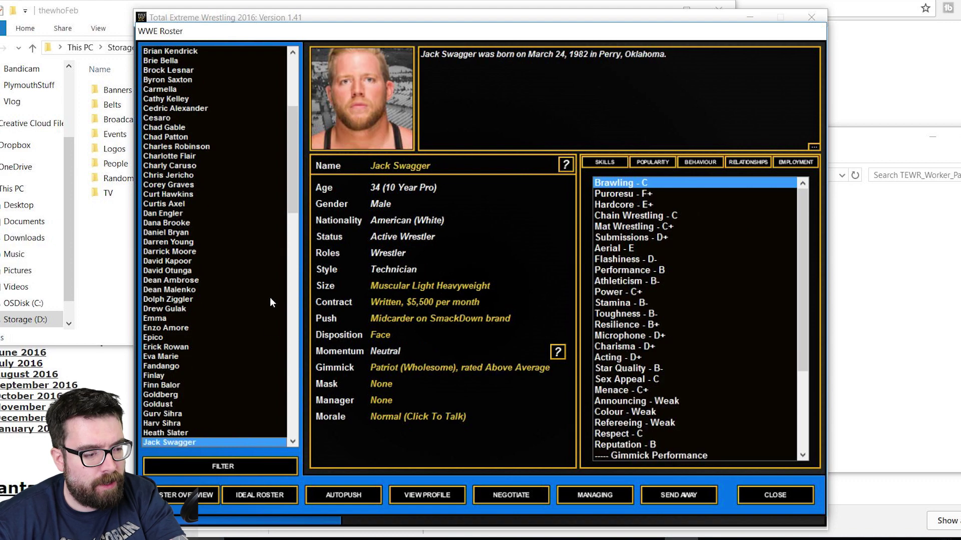
key(Down)
key(Down)
key(Down)
key(Down)
key(Down)
key(Down)
key(Down)
key(Down)
key(Down)
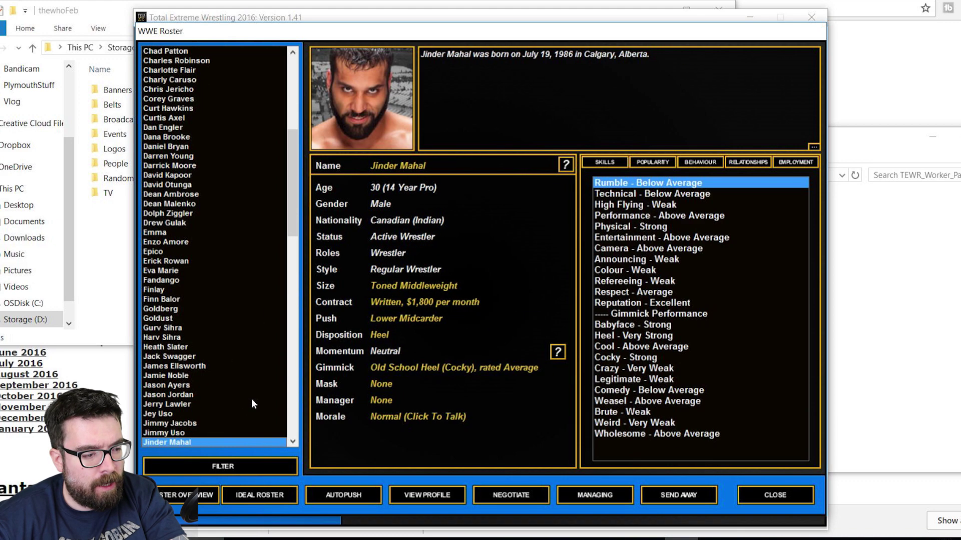
key(Down)
key(Down)
key(Down)
key(Down)
key(Down)
key(Down)
key(Down)
key(Down)
key(Down)
key(Down)
key(Down)
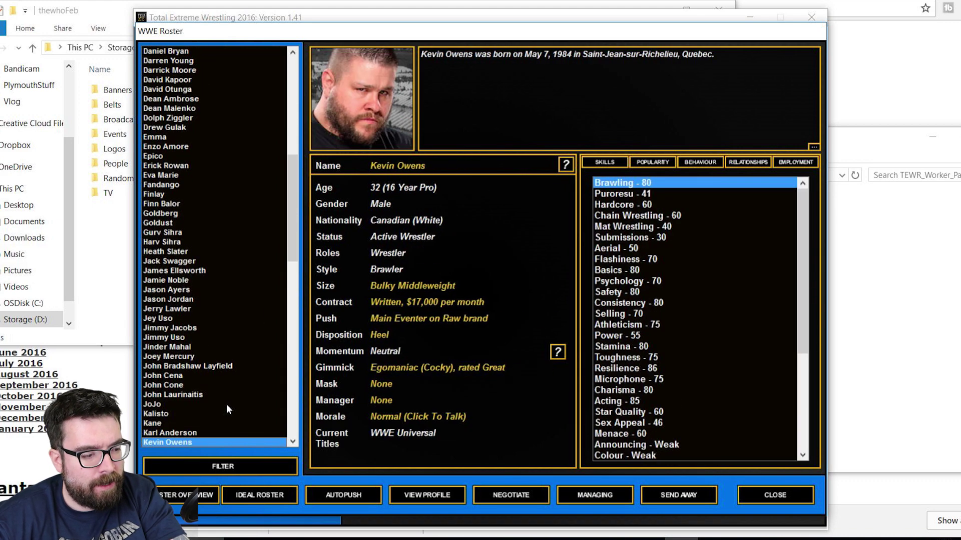
key(Down)
key(Down)
key(Down)
key(Down)
key(Down)
key(Down)
key(Down)
key(Down)
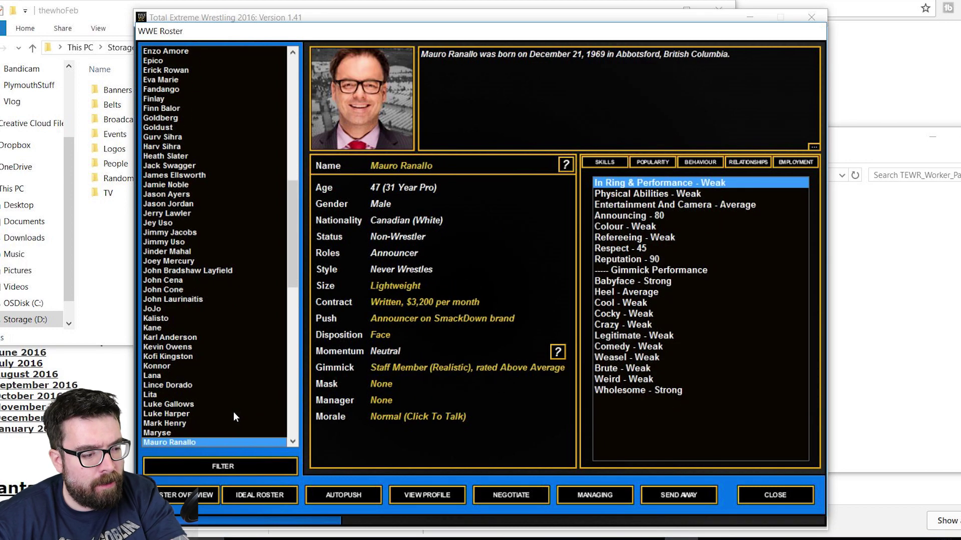
key(Down)
key(Down)
key(Down)
key(Down)
key(Down)
key(Down)
key(Down)
key(Down)
key(Down)
key(Down)
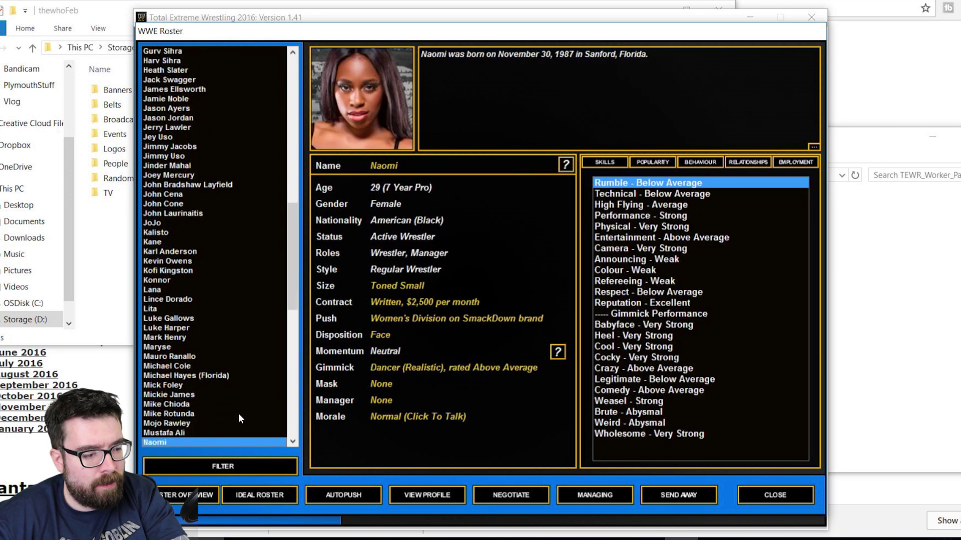
key(Down)
key(Down)
key(Down)
key(Down)
key(Down)
key(Down)
key(Down)
key(Down)
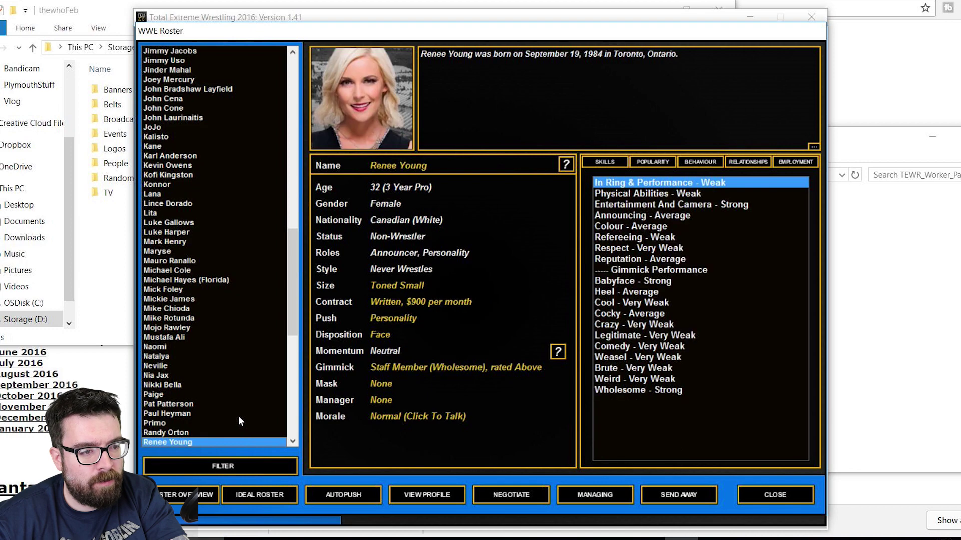
key(Down)
key(Down)
key(Down)
key(Down)
key(Down)
key(Down)
key(Down)
key(Down)
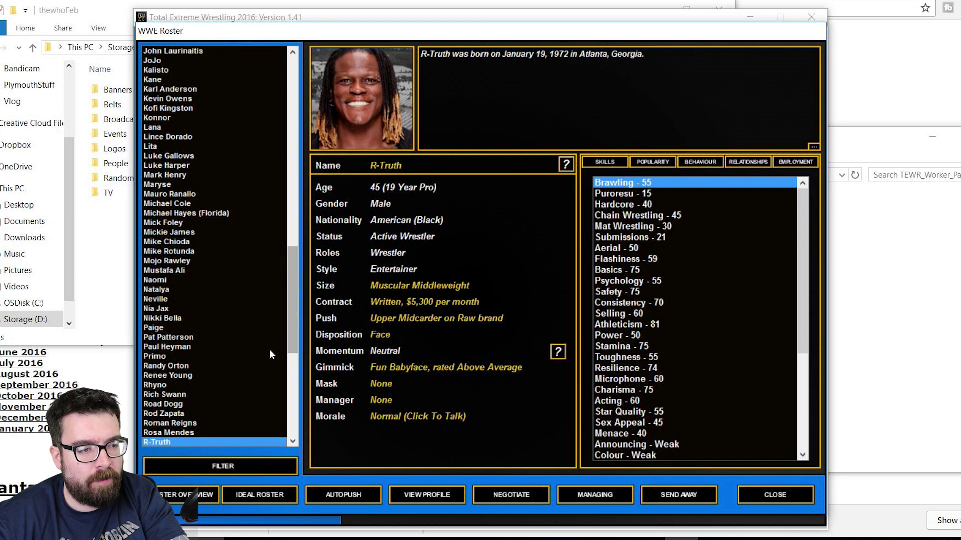
key(Down)
key(Down)
key(Down)
key(Down)
key(Down)
key(Down)
key(Down)
key(Down)
key(Down)
key(Down)
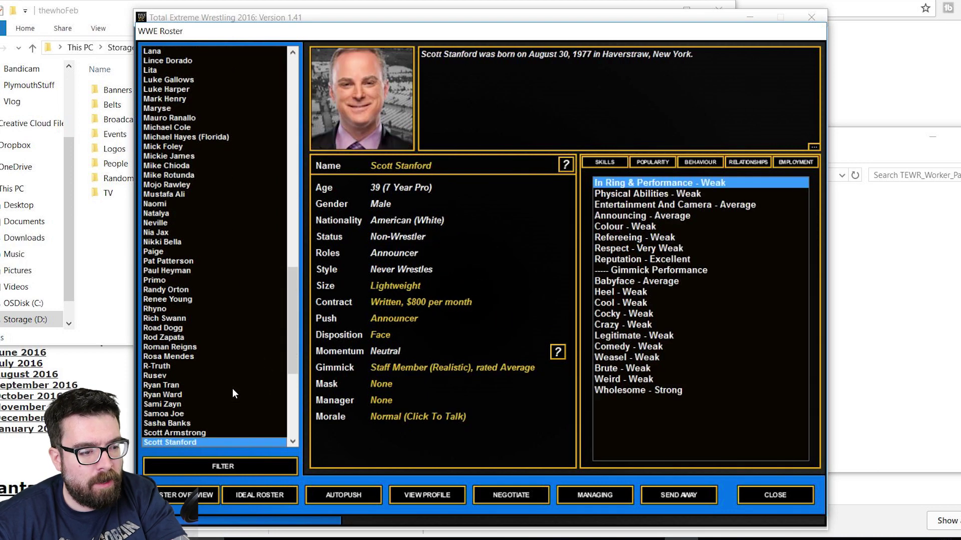
key(Down)
key(Down)
key(Down)
key(Down)
key(Down)
key(Down)
key(Down)
key(Down)
key(Down)
key(Down)
key(Down)
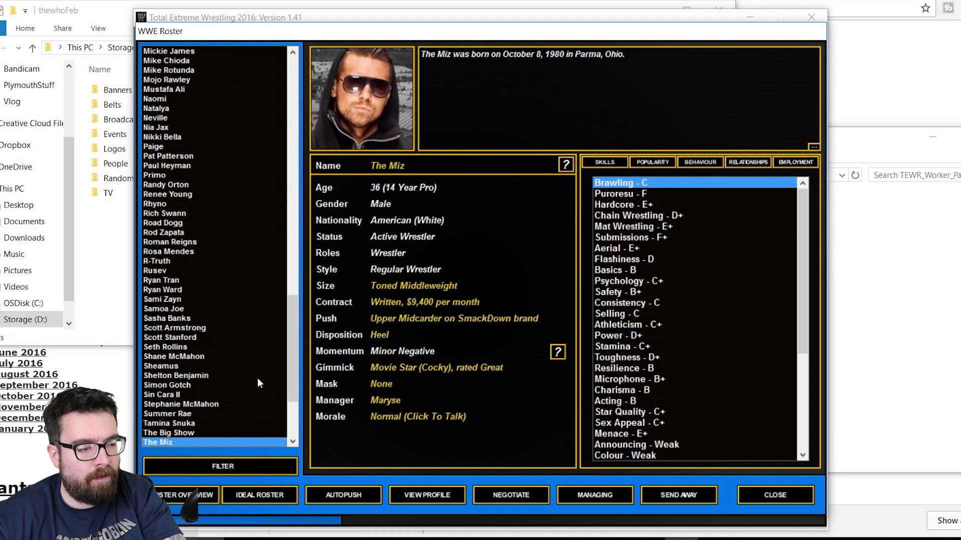
key(Down)
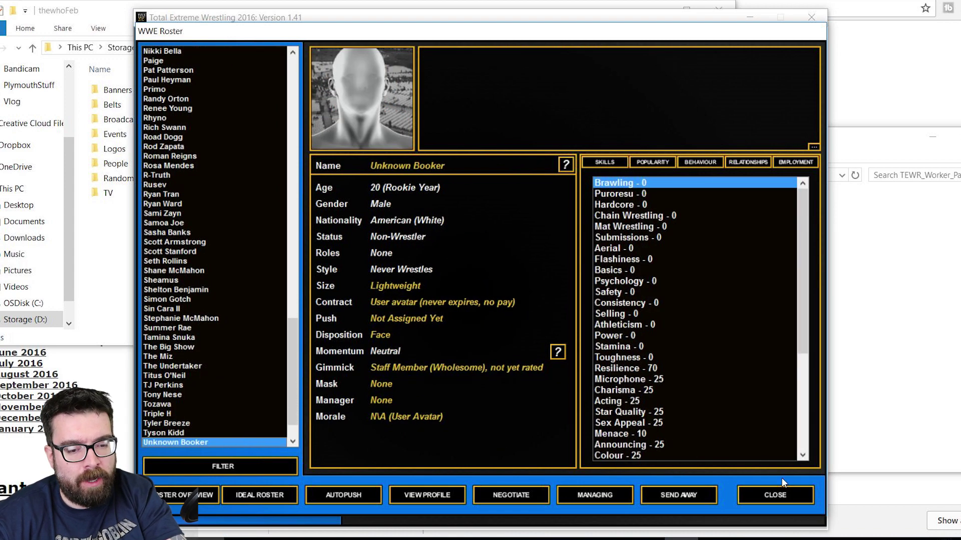
click(796, 493)
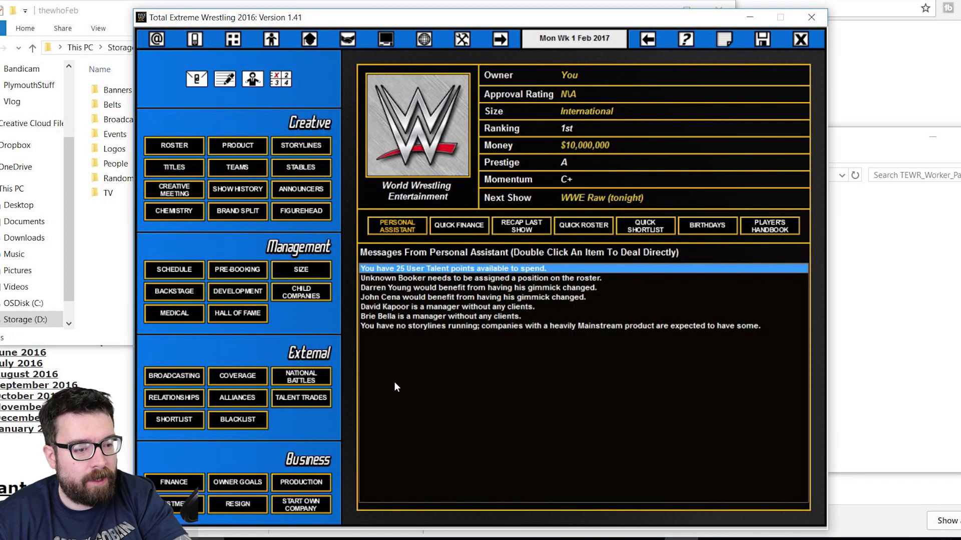
Open the roster of the NXT child company, examine its workers' pictures and profiles down the list, and return to the WWE main screen.
click(313, 293)
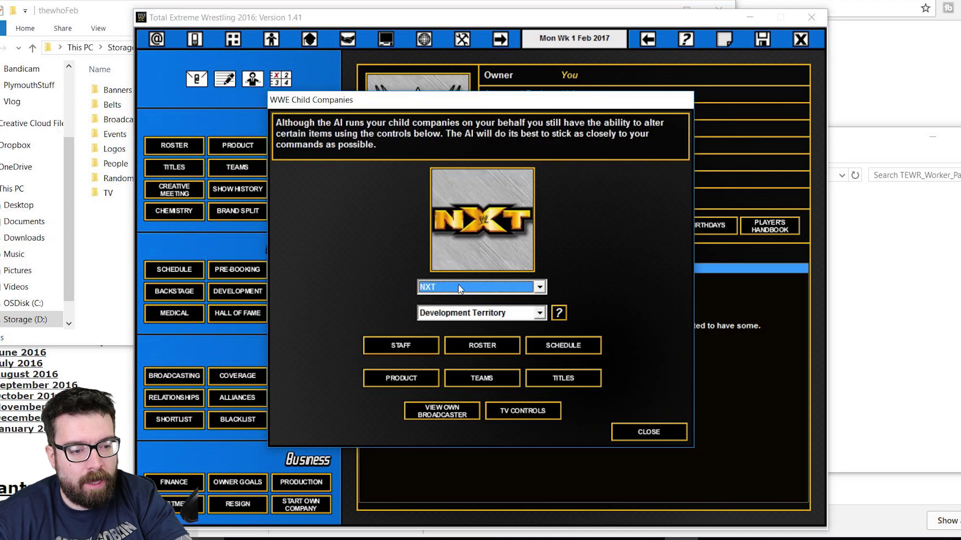
click(472, 347)
key(Down)
key(Down)
key(Down)
key(Down)
key(Down)
key(Down)
key(Down)
key(Down)
key(Down)
key(Down)
key(Down)
key(Down)
key(Down)
key(Down)
key(Down)
key(Down)
key(Down)
key(Down)
key(Down)
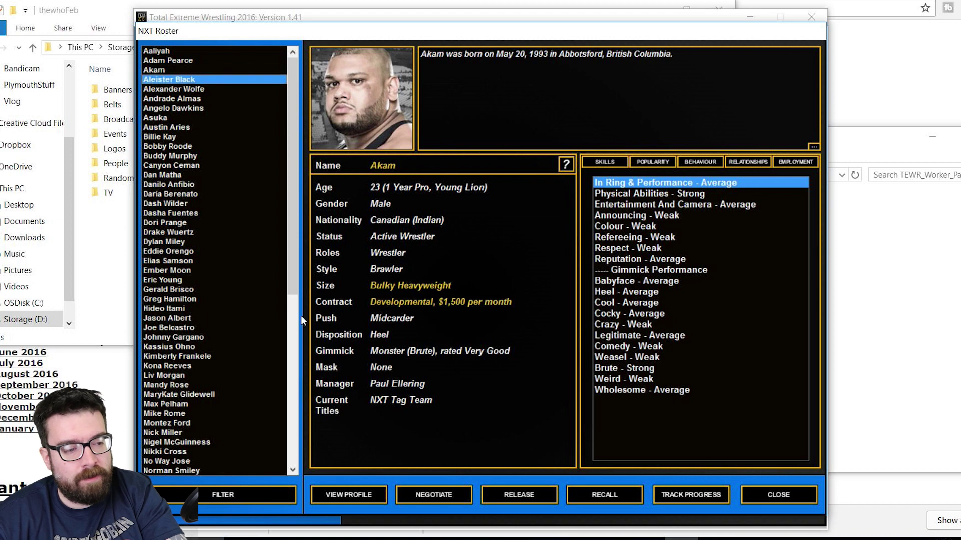
key(Down)
key(Down)
key(Down)
key(Down)
key(Down)
key(Down)
key(Down)
key(Down)
key(Down)
key(Down)
key(Down)
key(Down)
key(Down)
key(Down)
key(Down)
key(Down)
key(Down)
key(Down)
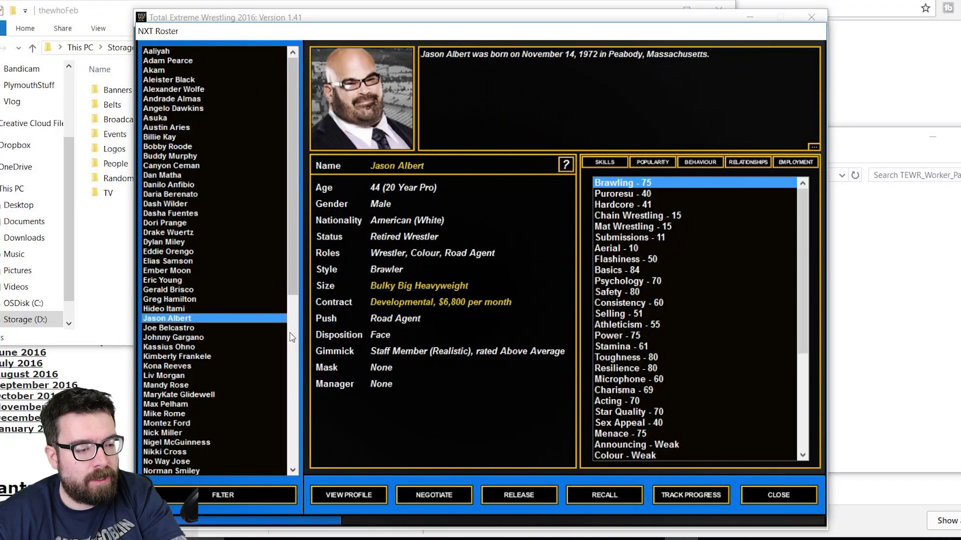
key(Down)
key(Down)
key(Down)
key(Down)
key(Down)
key(Down)
key(Down)
key(Down)
key(Down)
key(Down)
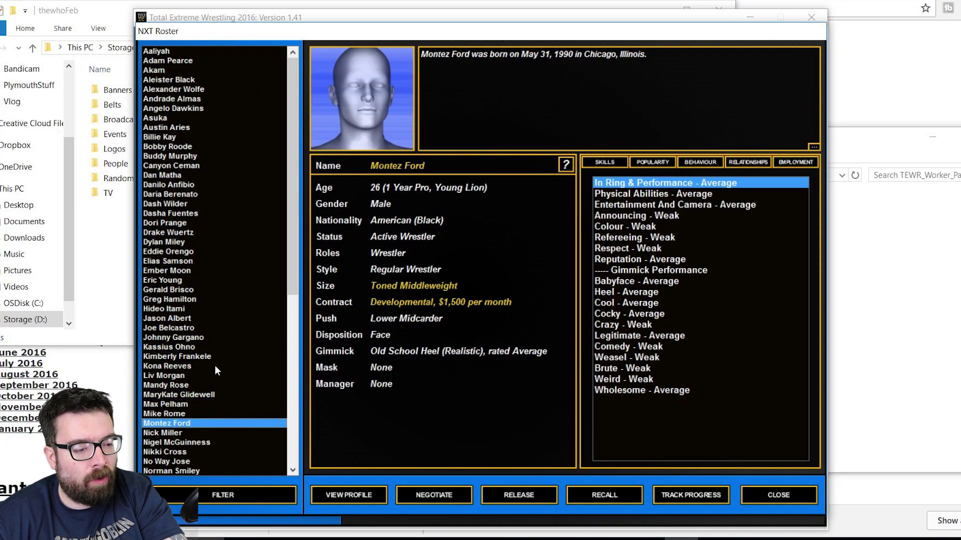
key(Down)
key(Down)
key(Down)
key(Down)
key(Down)
key(Down)
key(Down)
key(Down)
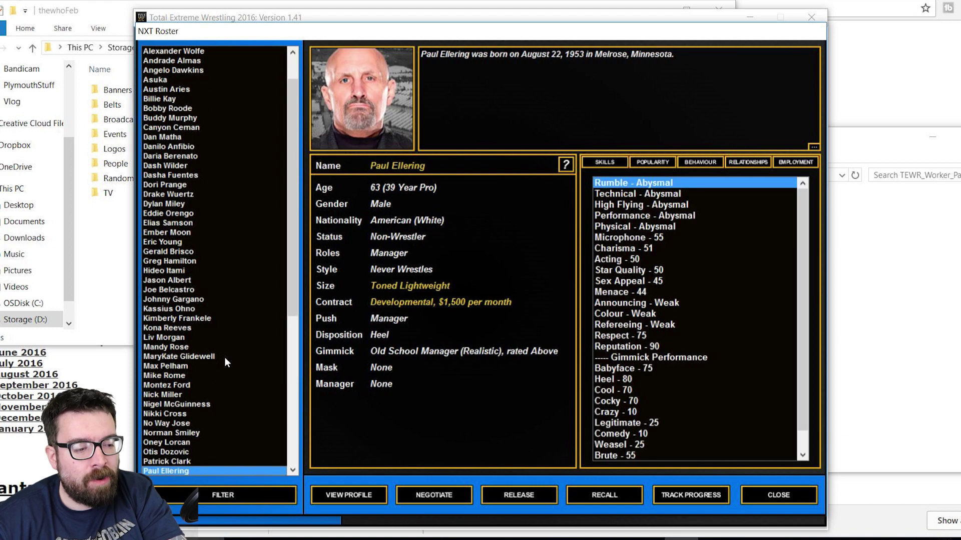
key(Down)
key(Down)
key(Down)
key(Down)
key(Down)
key(Down)
key(Down)
key(Down)
key(Down)
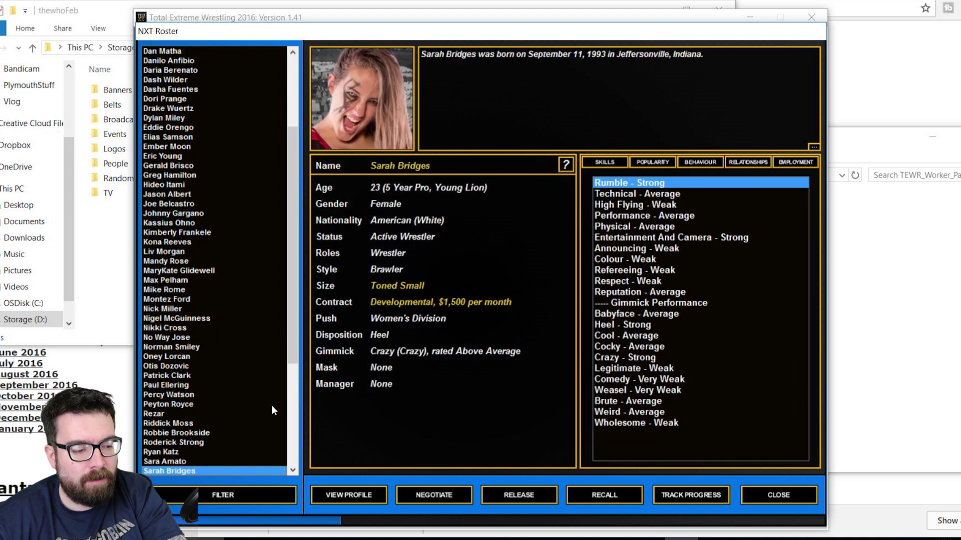
key(Down)
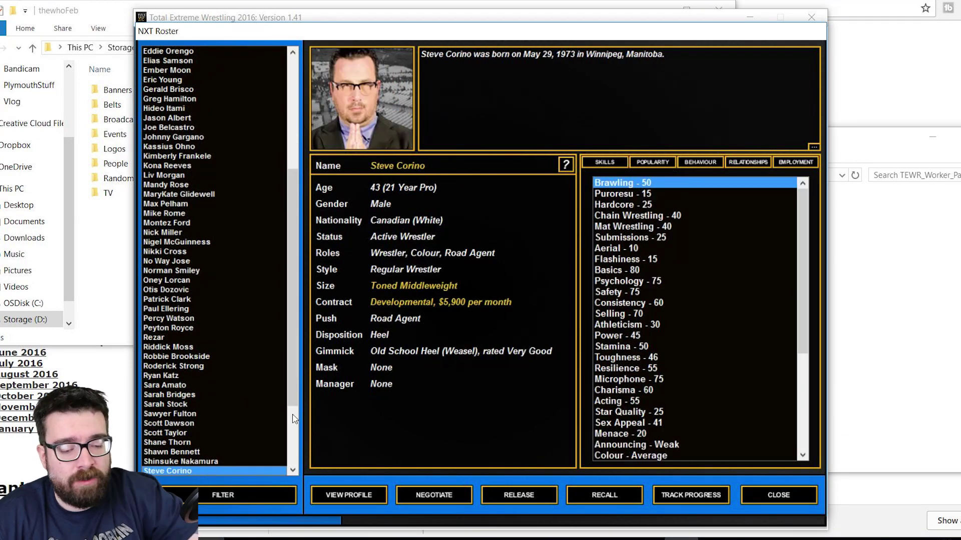
click(785, 501)
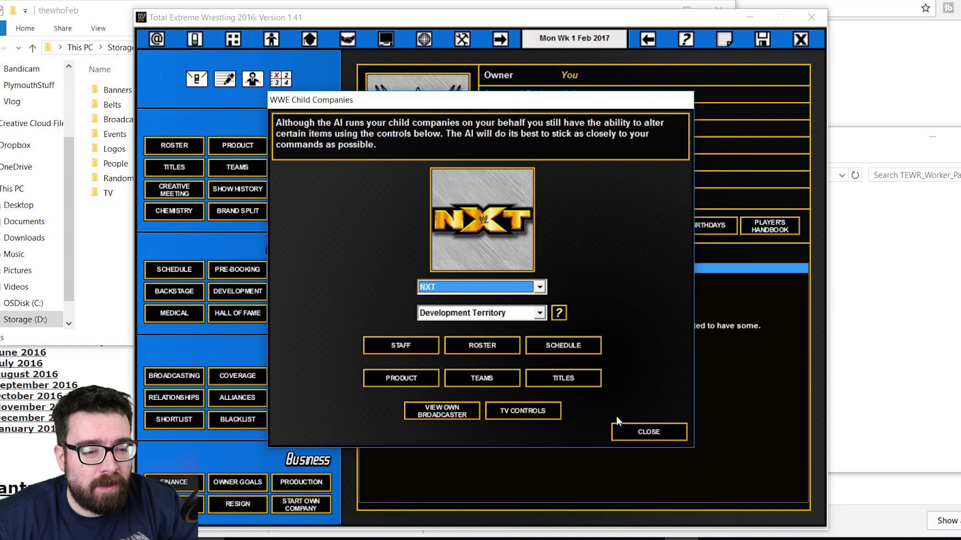
click(667, 431)
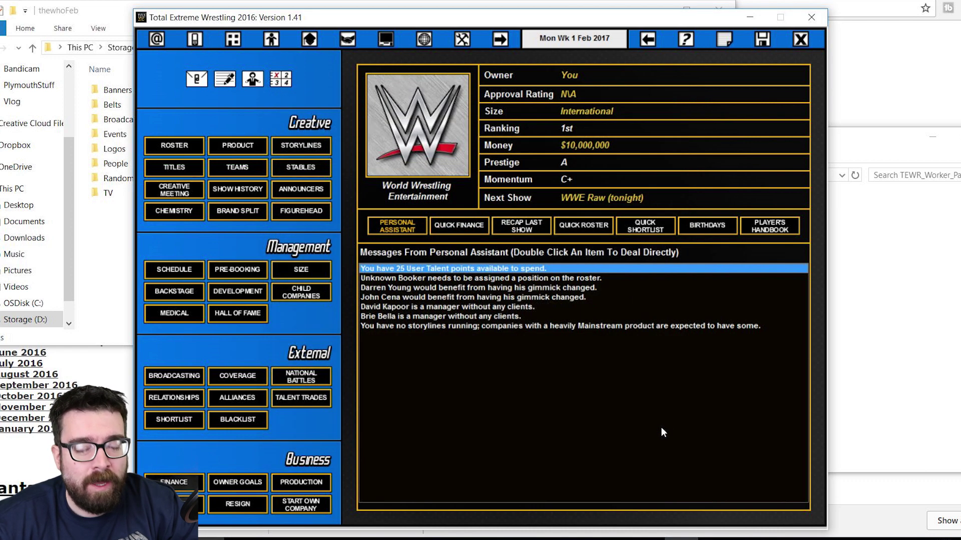